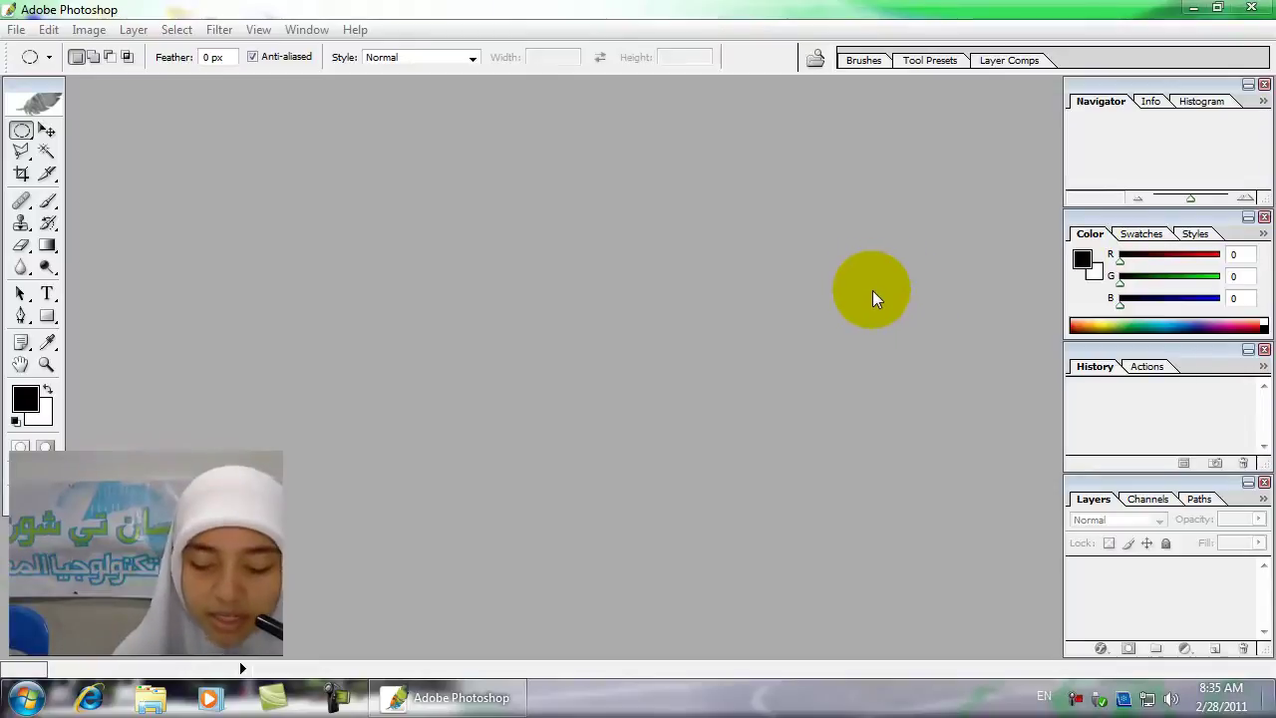
Open the image file Photo0790.jpg from the NAJWA drive.
{"action": "left_click", "coordinate": [16, 28]}
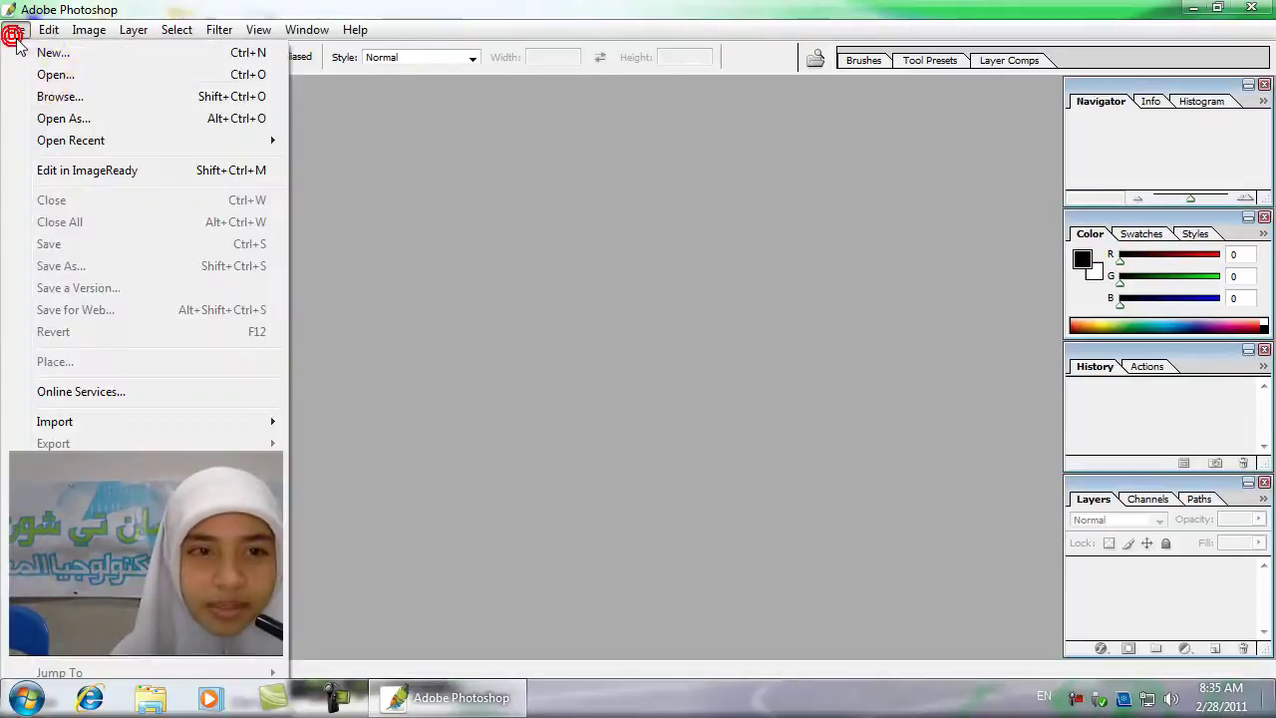
{"action": "left_click", "coordinate": [37, 71]}
{"action": "left_click", "coordinate": [494, 199]}
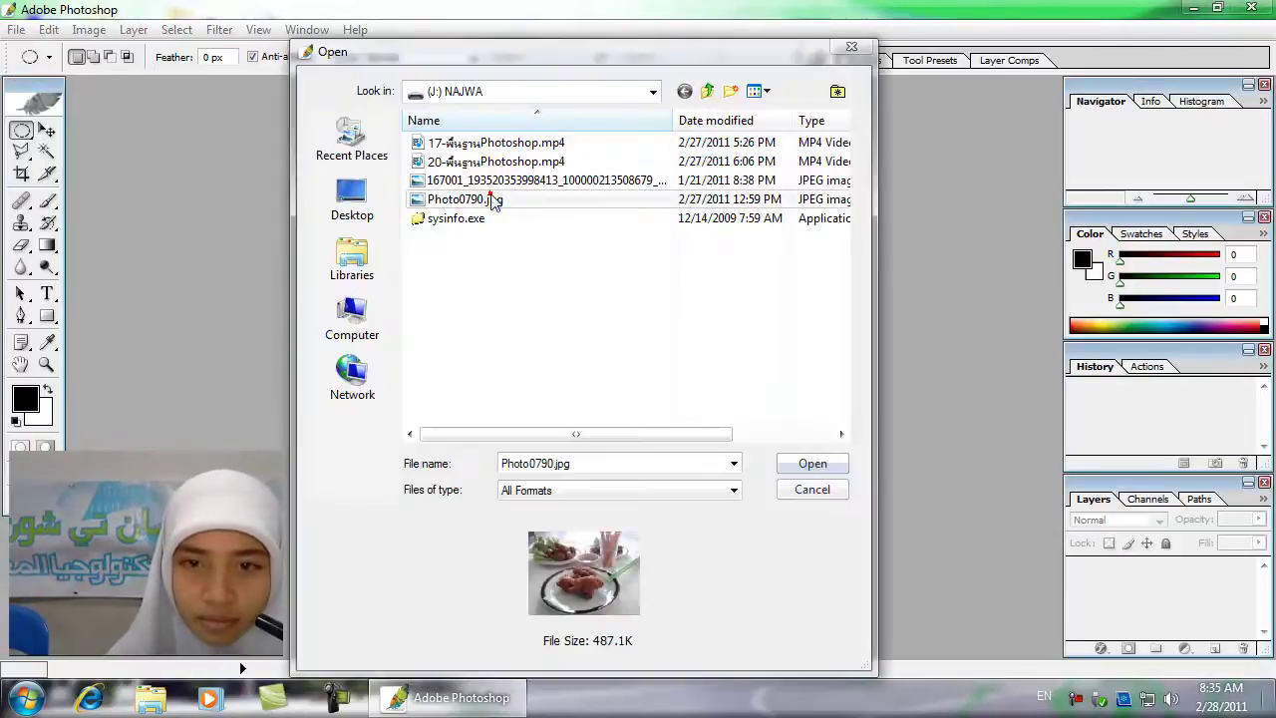
{"action": "left_click", "coordinate": [827, 465]}
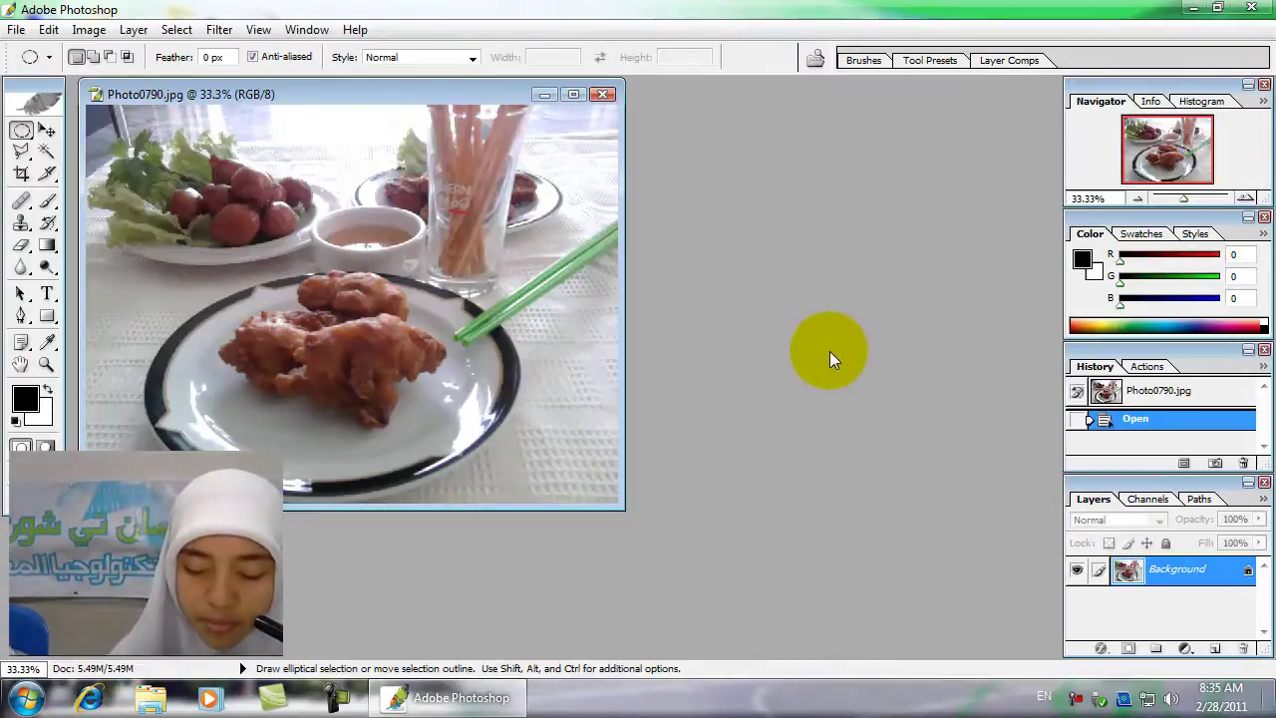
Duplicate the Background layer and name the copy "food".
{"action": "key", "text": "ctrl+j"}
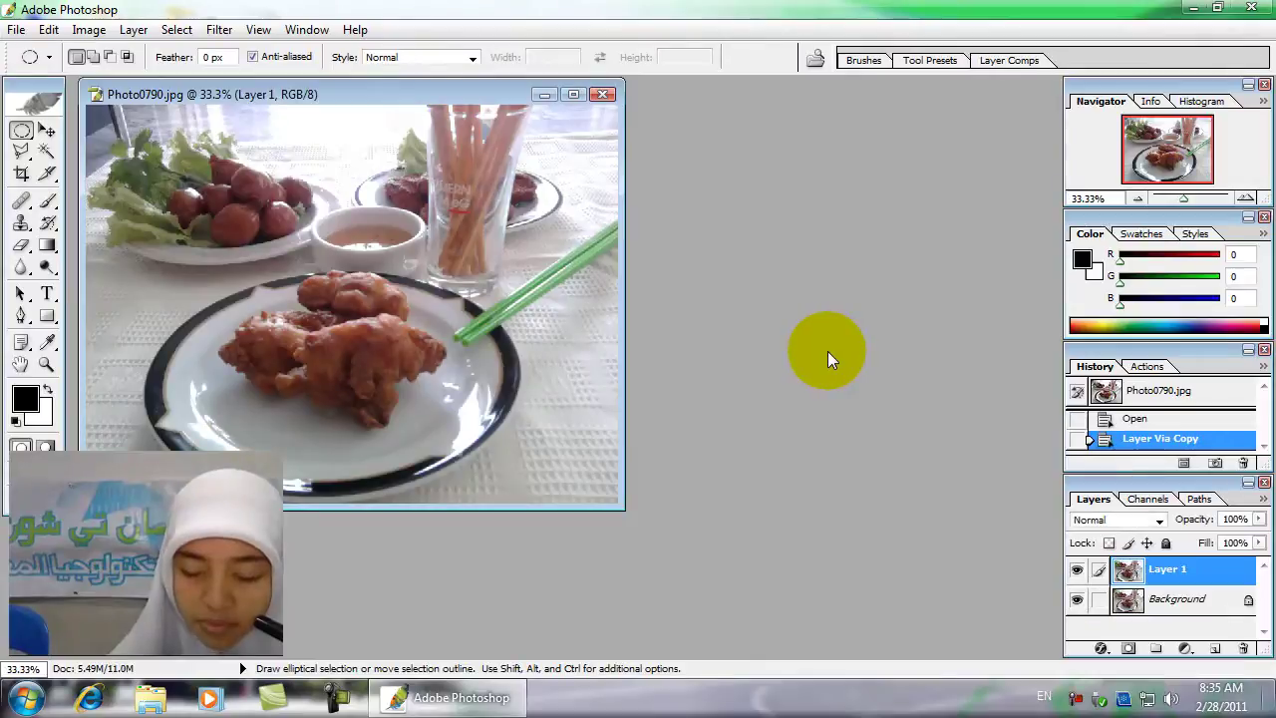
{"action": "double_click", "coordinate": [1174, 569]}
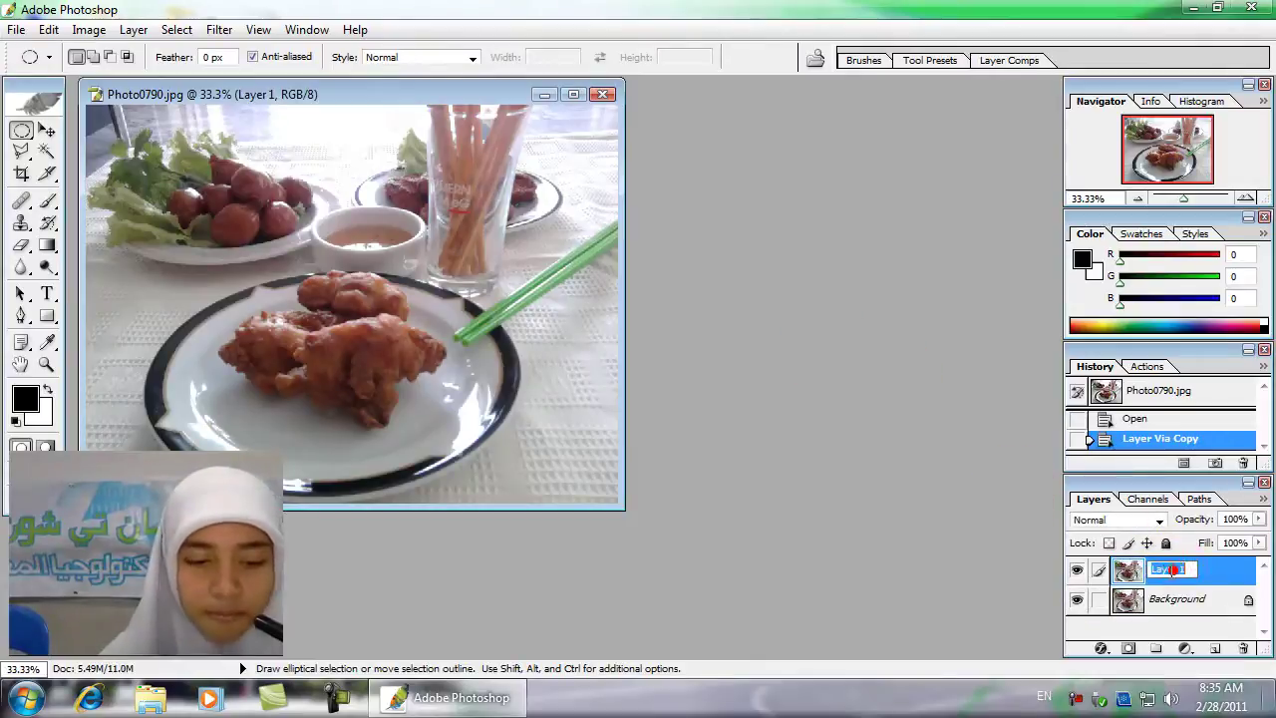
{"action": "type", "text": "food"}
{"action": "key", "text": "Return"}
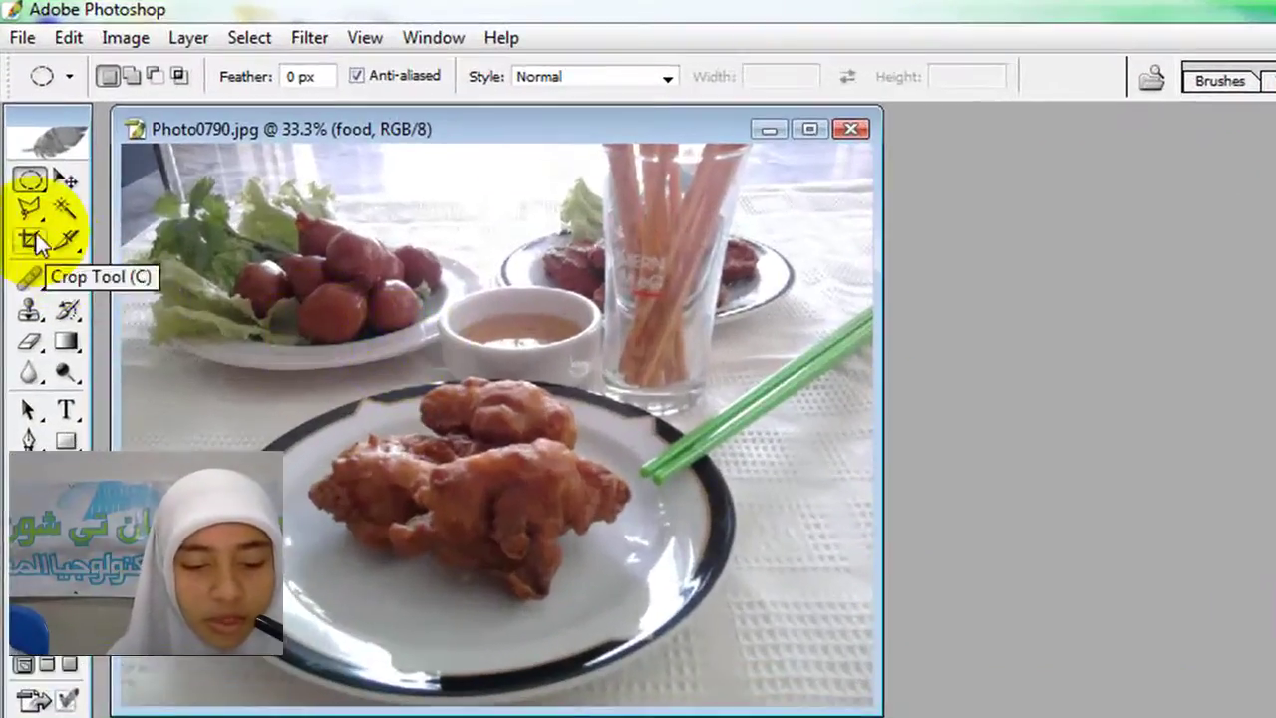
Crop the photo to trim its top and left edges, keeping all of the front plate in the frame.
{"action": "left_click", "coordinate": [30, 241]}
{"action": "left_click_drag", "start_coordinate": [168, 201], "coordinate": [235, 257]}
{"action": "left_click_drag", "start_coordinate": [605, 504], "coordinate": [865, 693]}
{"action": "mouse_move", "coordinate": [815, 609]}
{"action": "left_mouse_down"}
{"action": "mouse_move", "coordinate": [798, 590]}
{"action": "mouse_move", "coordinate": [809, 595]}
{"action": "left_mouse_up"}
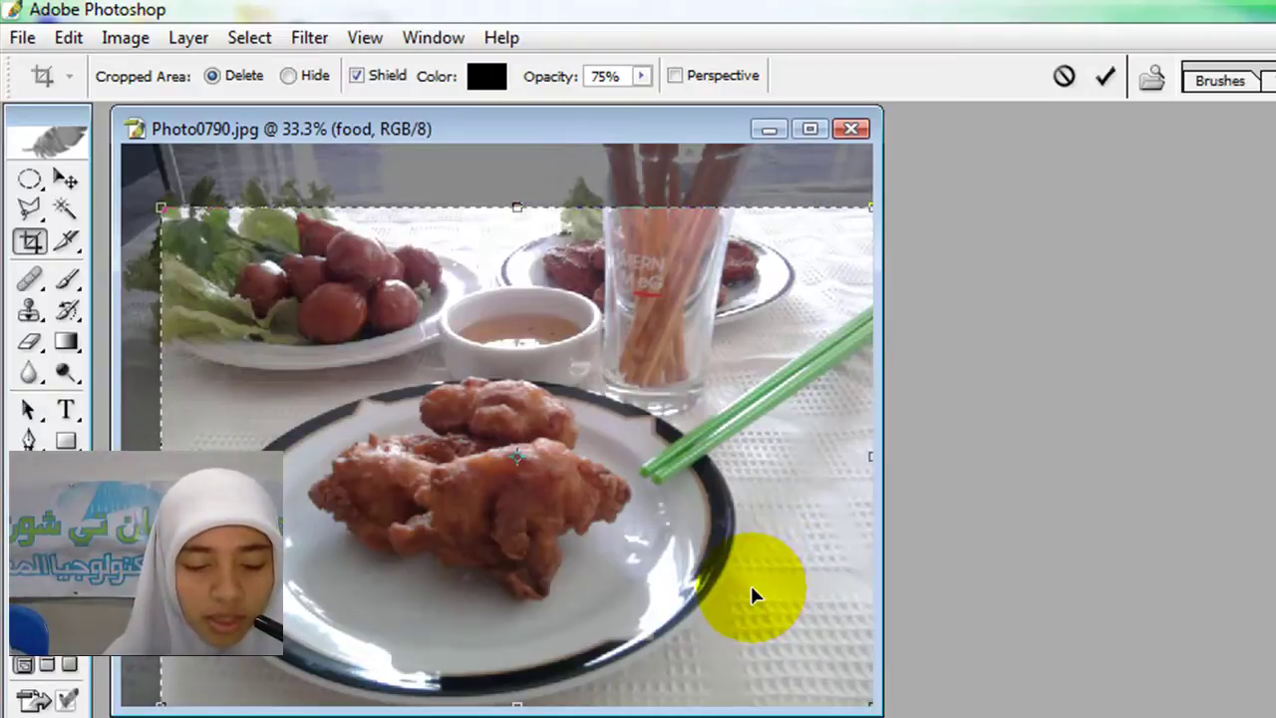
{"action": "key", "text": "Return"}
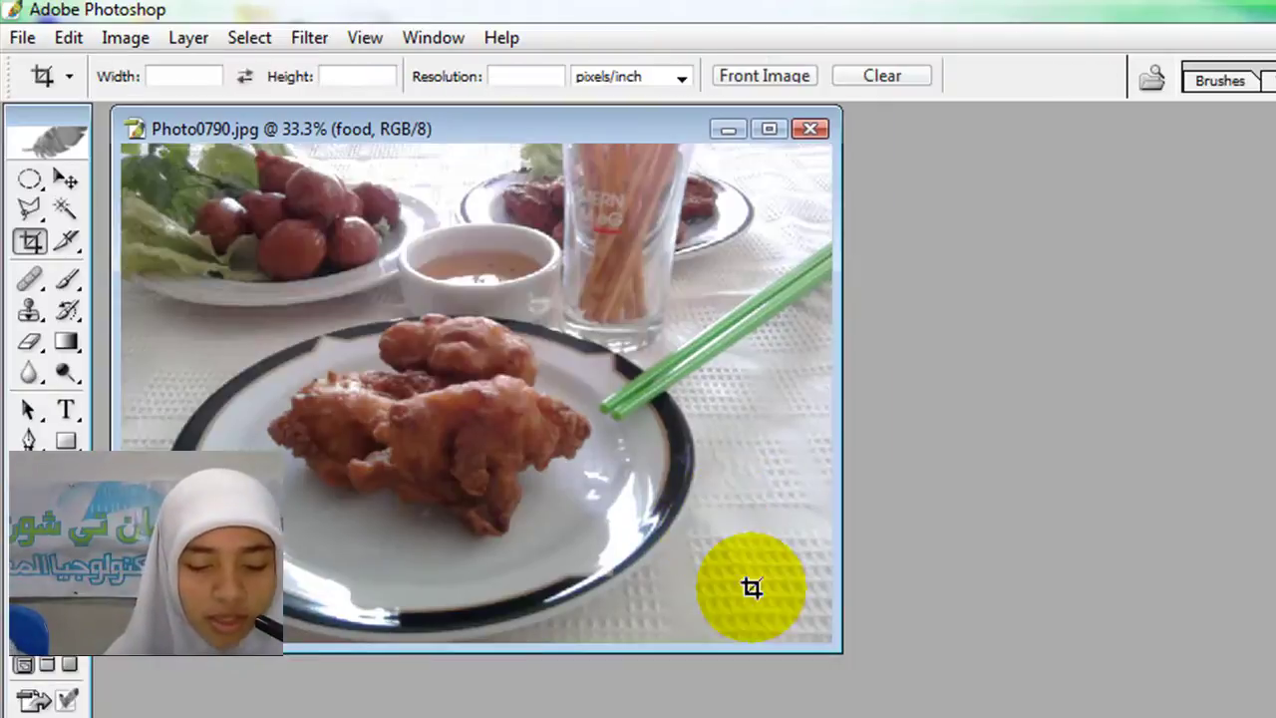
Make an elliptical selection around the front plate of chicken and invert it to select the surroundings.
{"action": "left_click", "coordinate": [30, 188]}
{"action": "left_click_drag", "start_coordinate": [200, 337], "coordinate": [693, 630]}
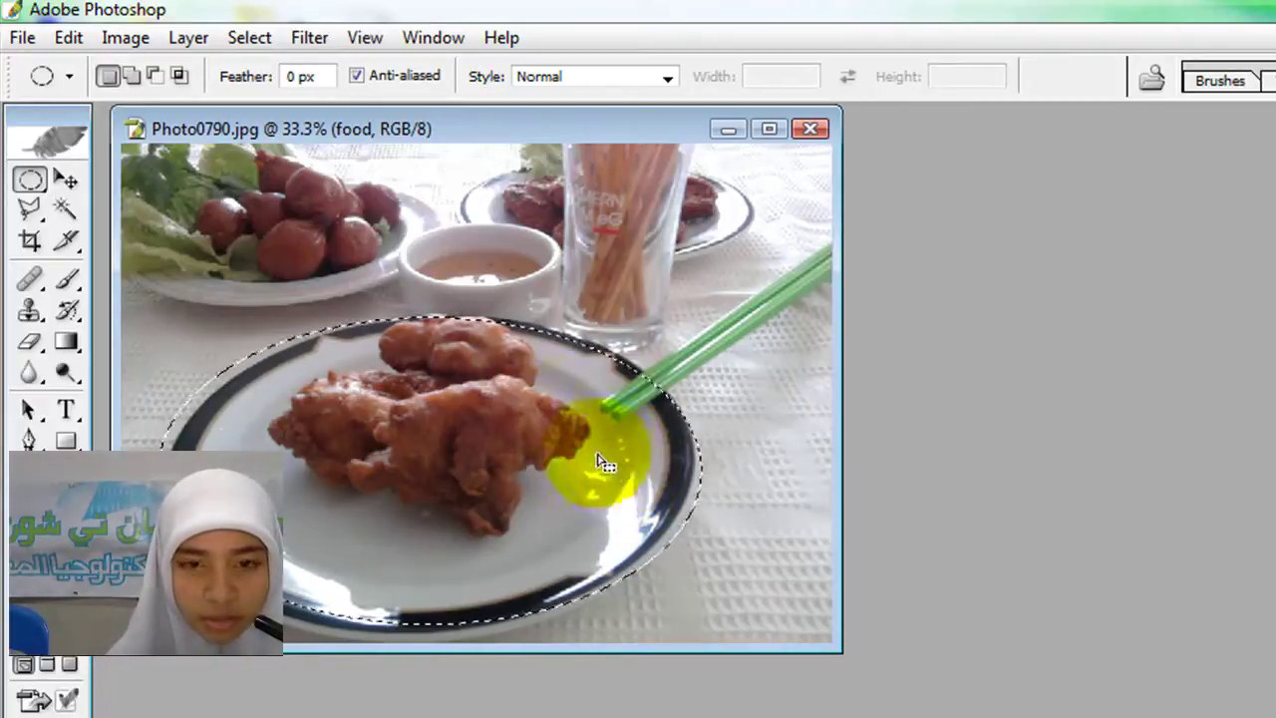
{"action": "left_click", "coordinate": [257, 36]}
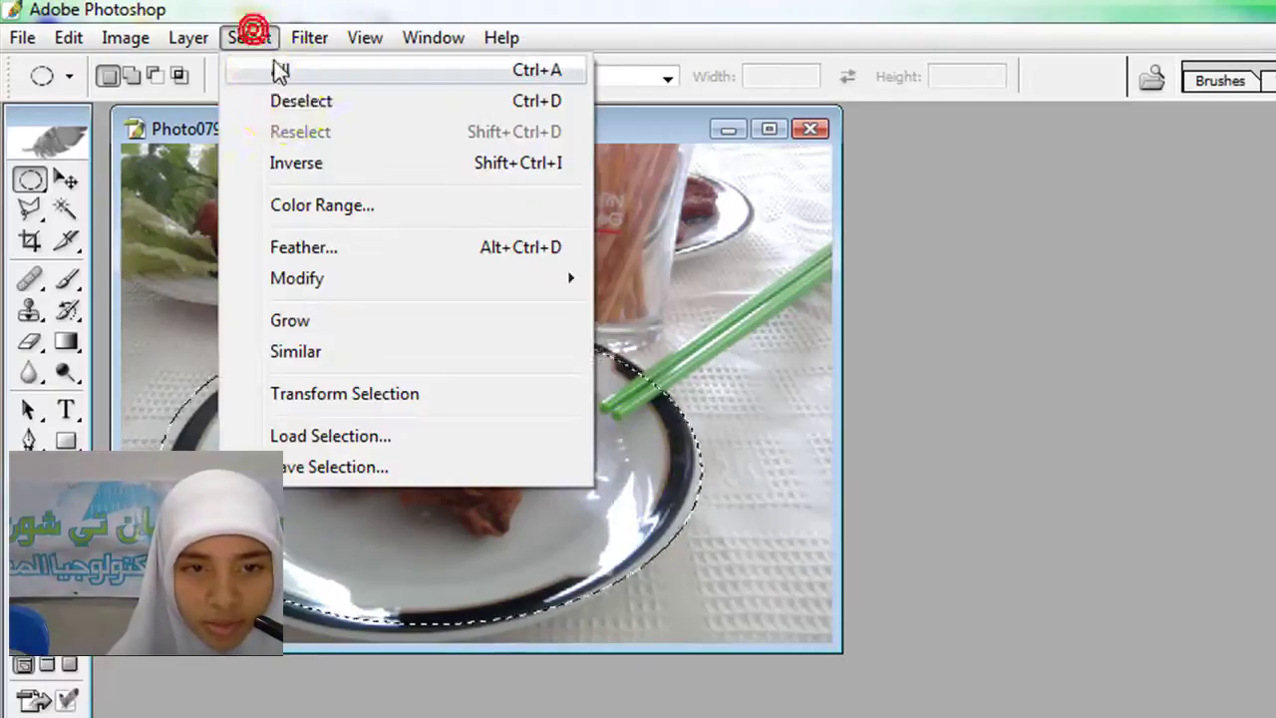
{"action": "left_click", "coordinate": [295, 165]}
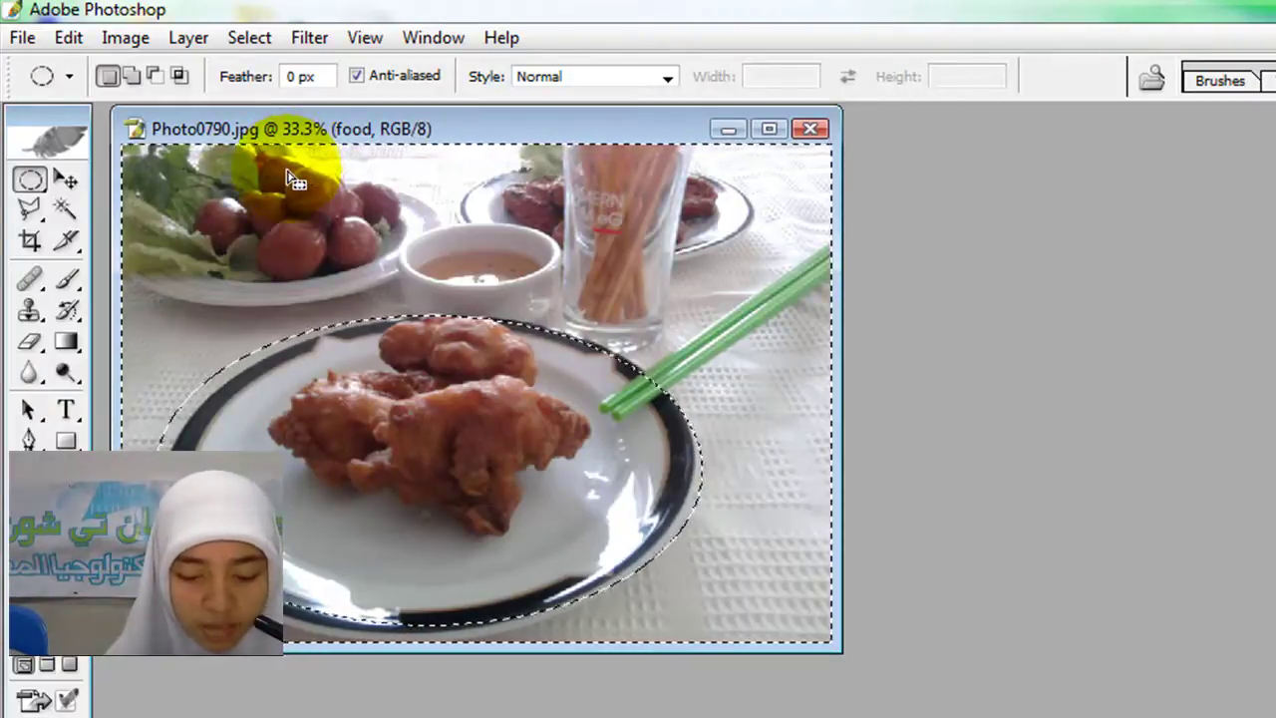
Feather the inverted selection with a radius of 4 pixels.
{"action": "left_click", "coordinate": [271, 38]}
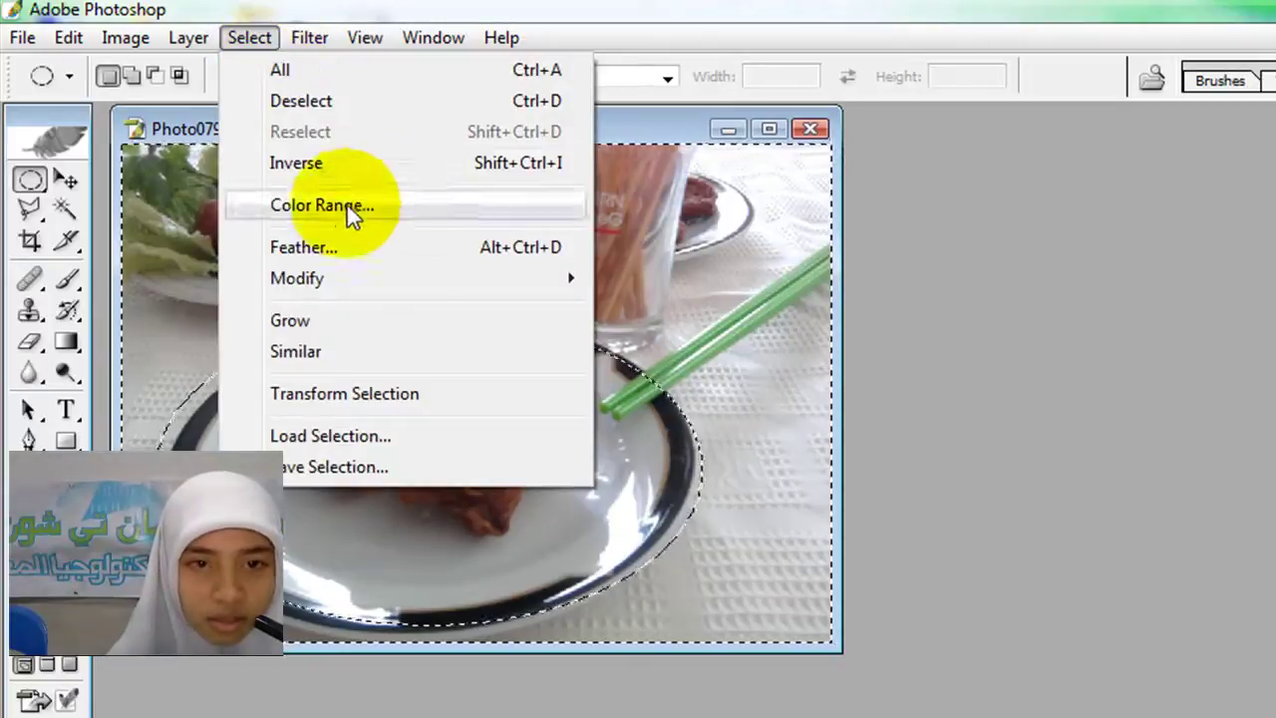
{"action": "left_click", "coordinate": [348, 247]}
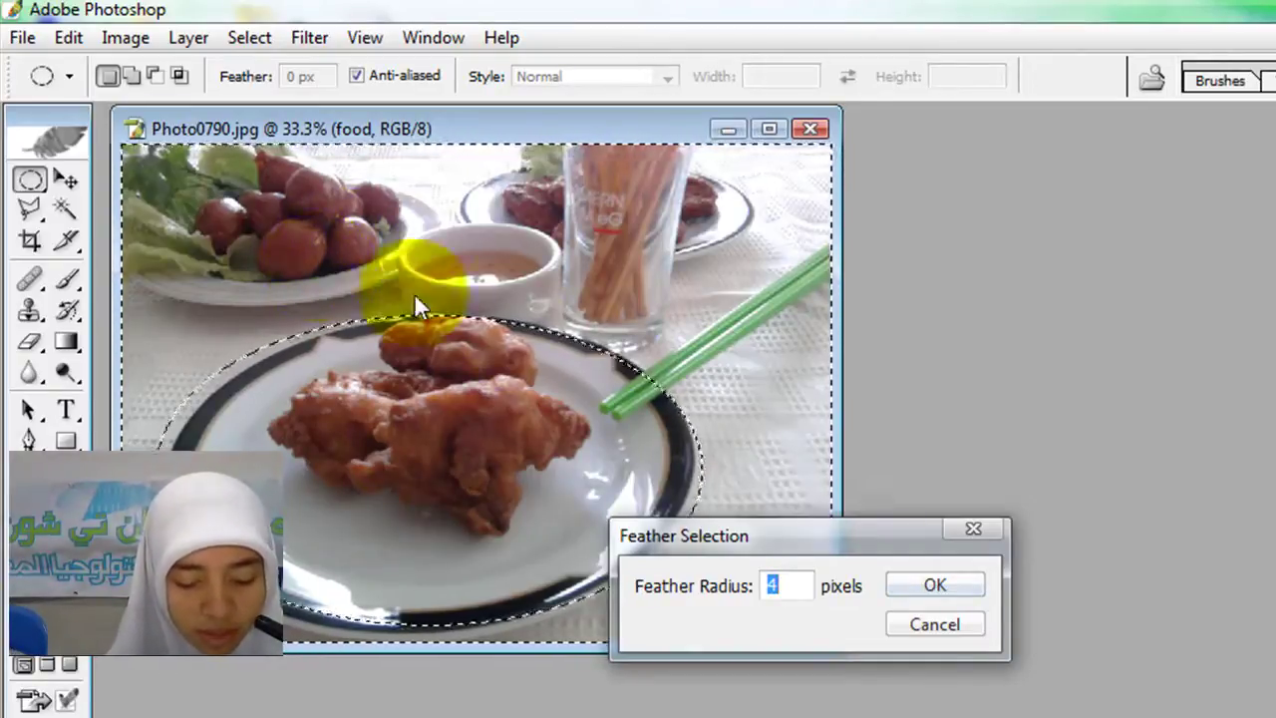
{"action": "left_click", "coordinate": [786, 584]}
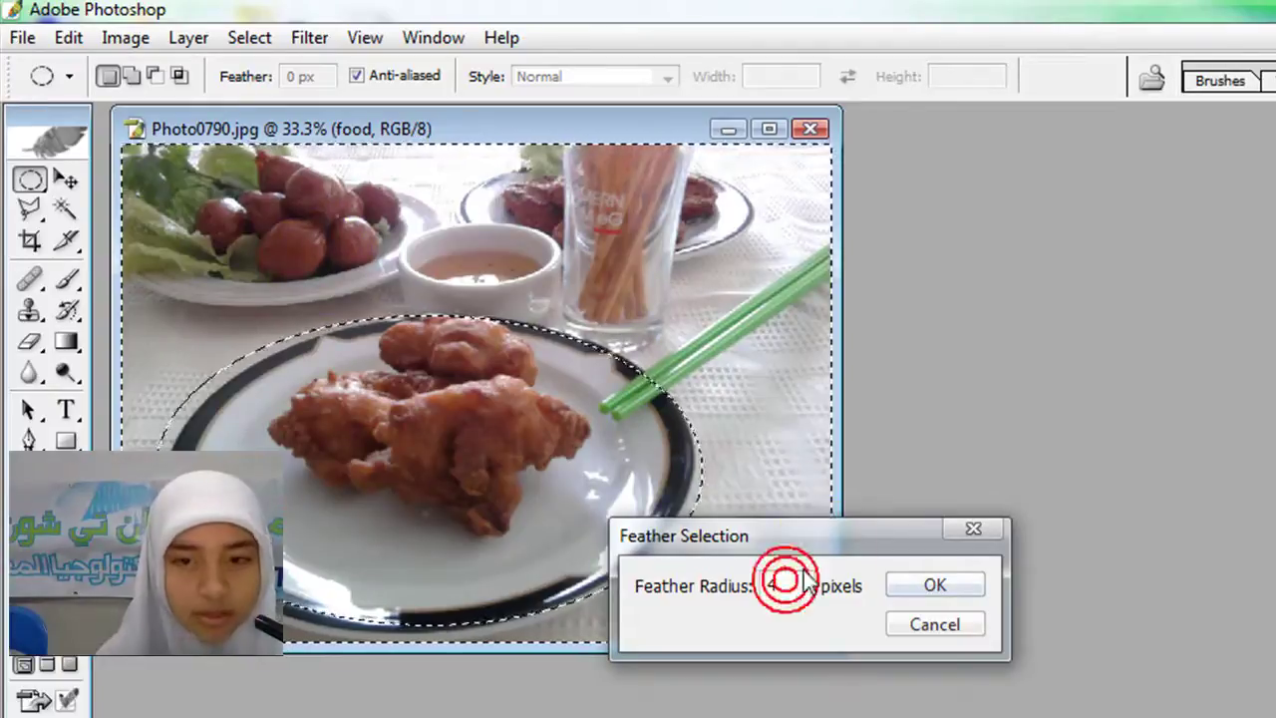
{"action": "left_click", "coordinate": [933, 587]}
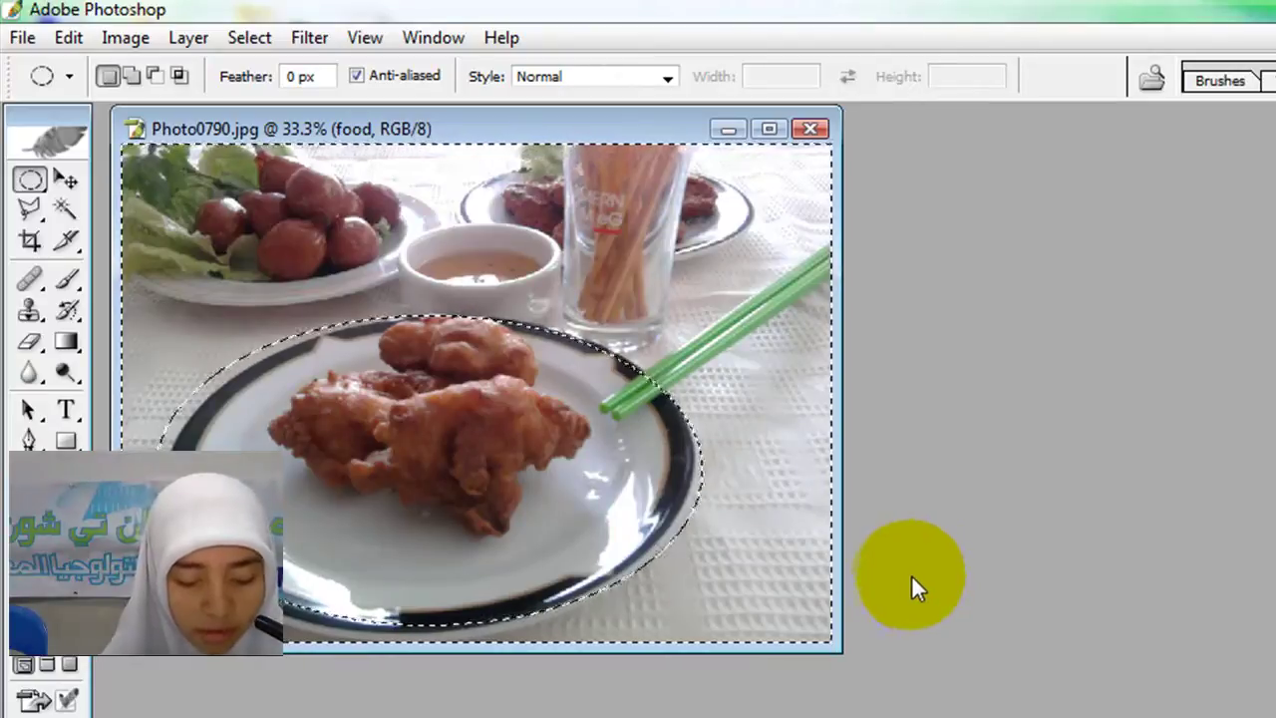
Apply a Gaussian Blur with a radius of 5.5 pixels to the selected area around the plate.
{"action": "left_click", "coordinate": [330, 40]}
{"action": "mouse_move", "coordinate": [379, 277]}
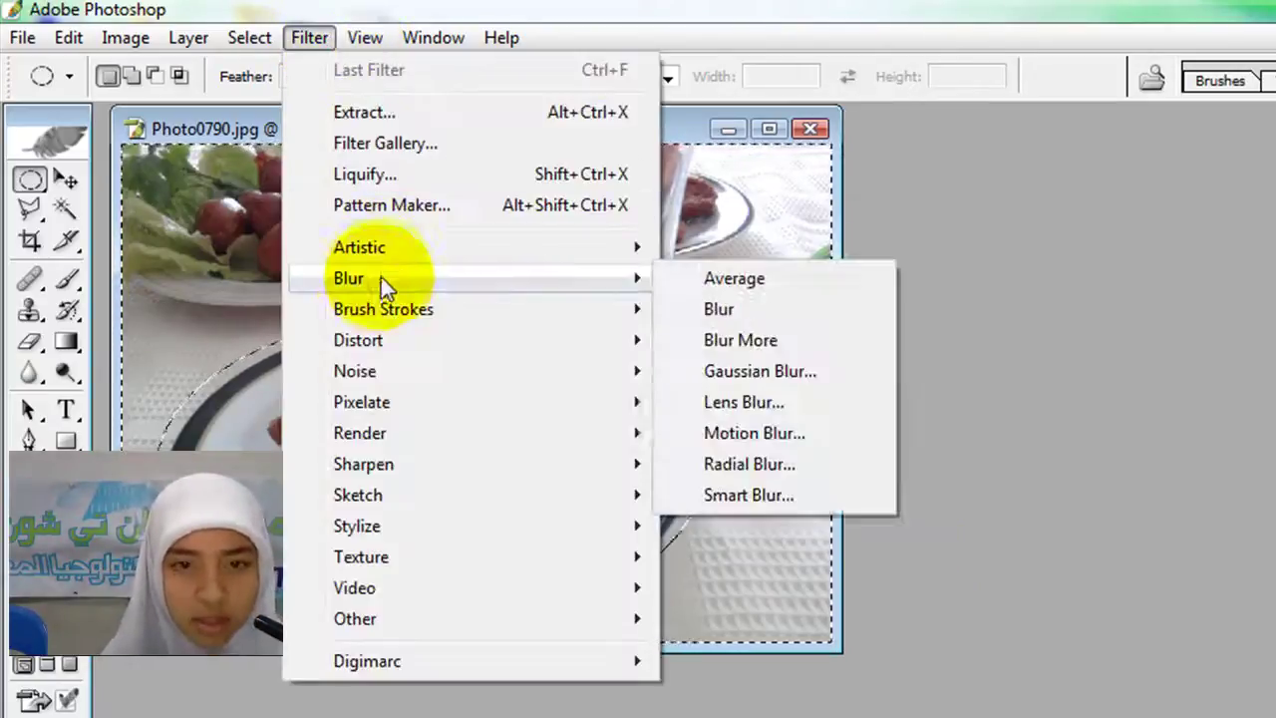
{"action": "left_click", "coordinate": [746, 369]}
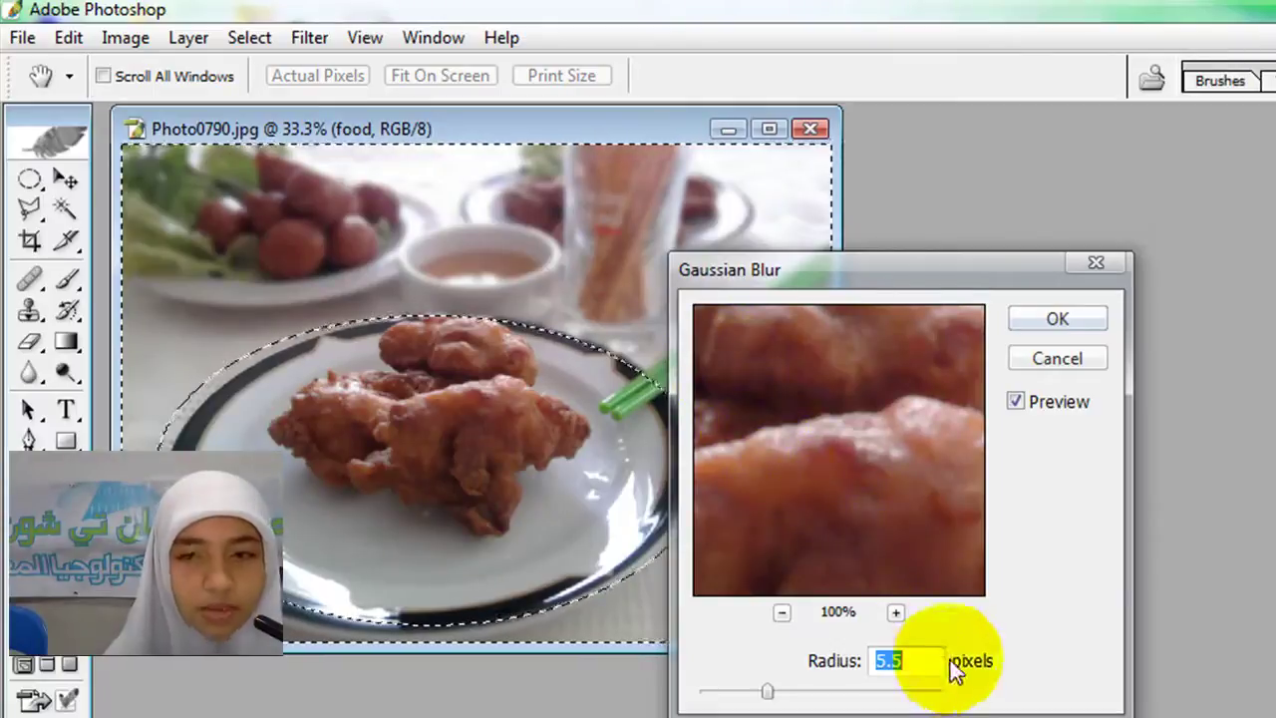
{"action": "left_click", "coordinate": [891, 660]}
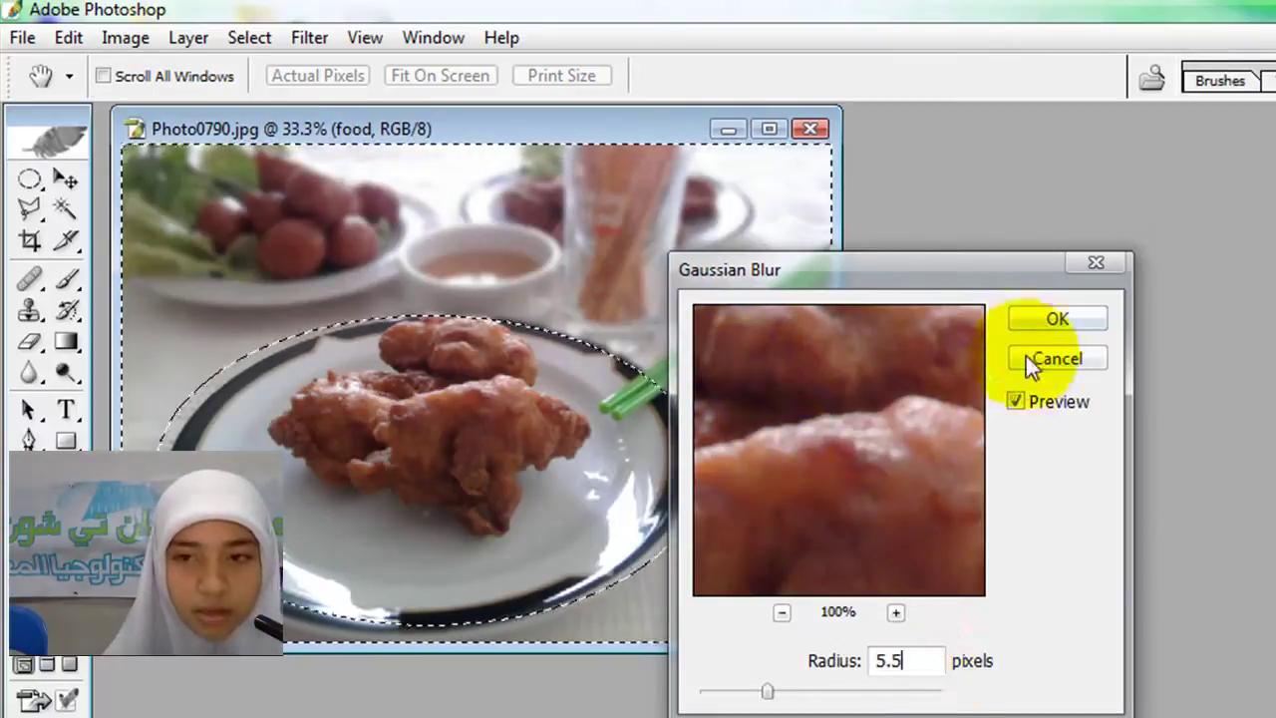
{"action": "left_click", "coordinate": [1036, 319]}
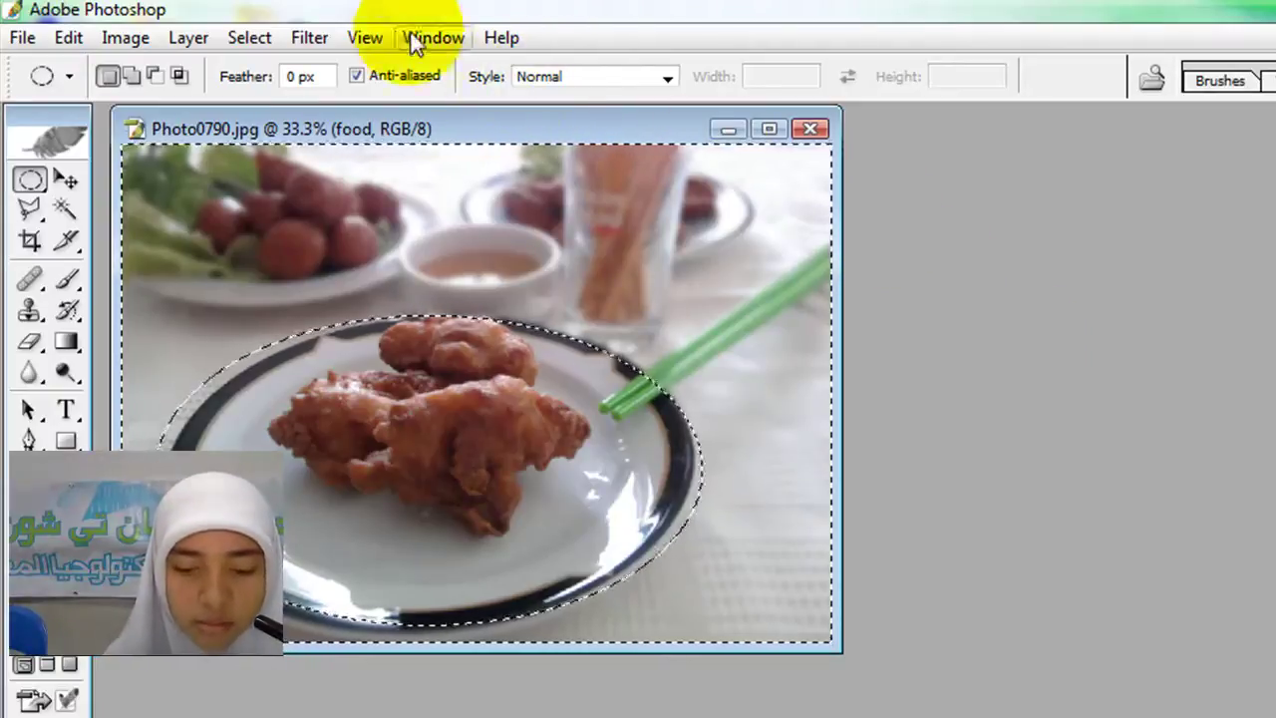
Raise the brightness of the selected background to 51, leaving the contrast at 0.
{"action": "left_click", "coordinate": [114, 37]}
{"action": "mouse_move", "coordinate": [165, 119]}
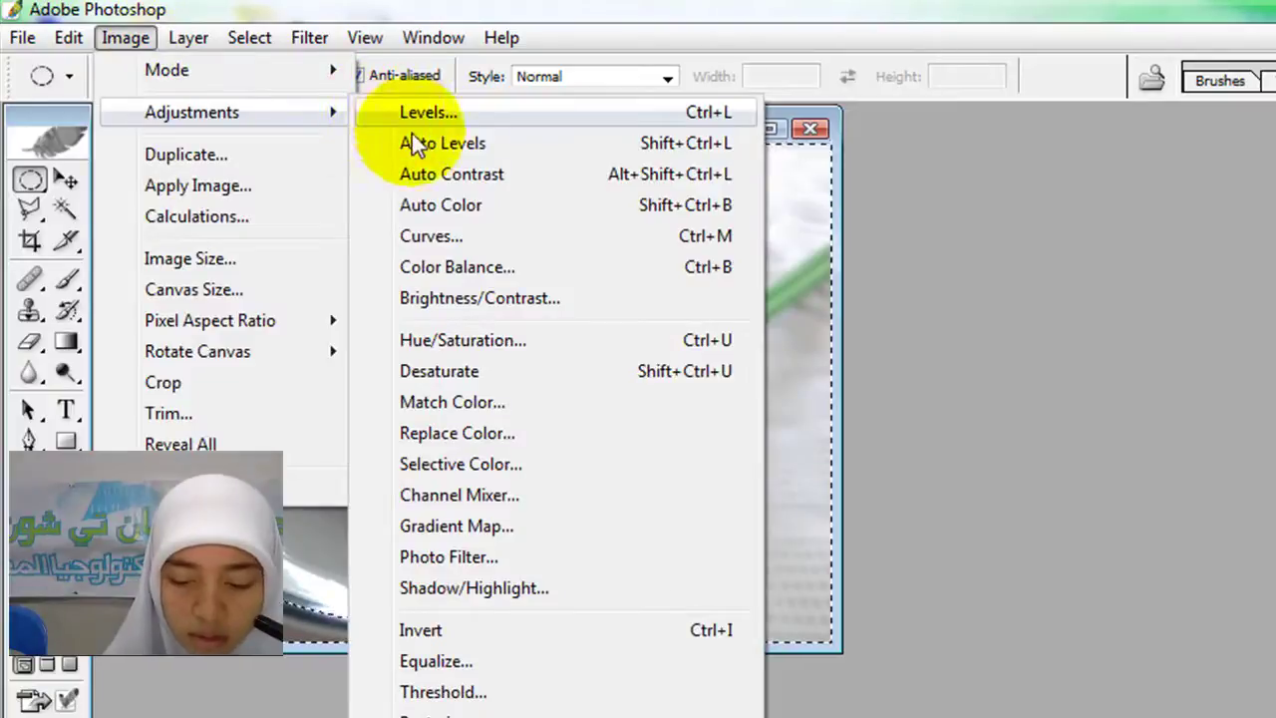
{"action": "left_click", "coordinate": [423, 292]}
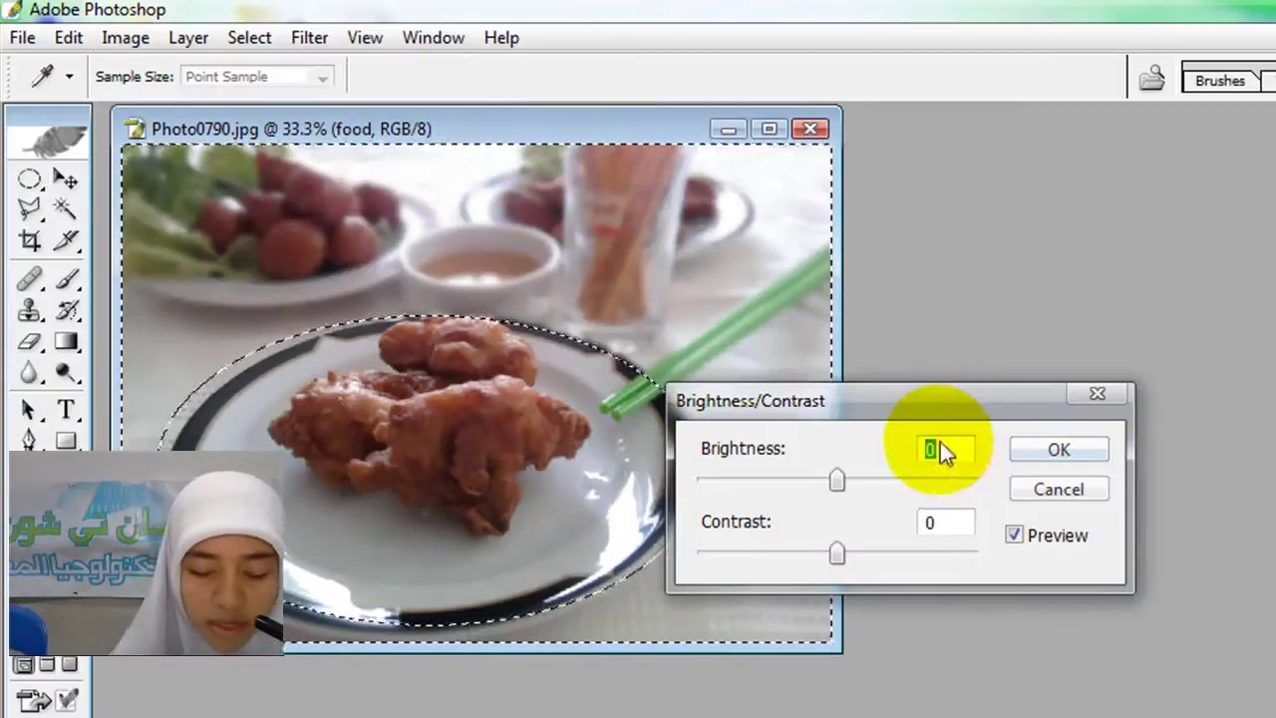
{"action": "key", "text": "BackSpace"}
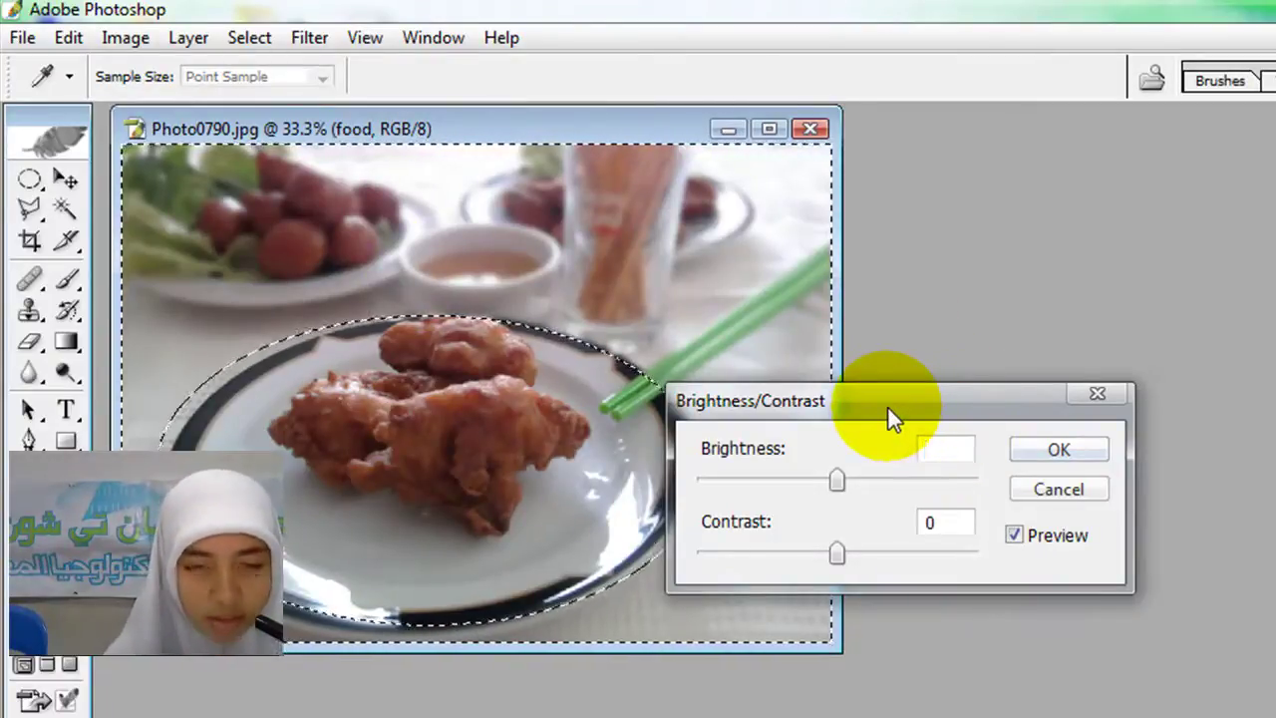
{"action": "type", "text": "51"}
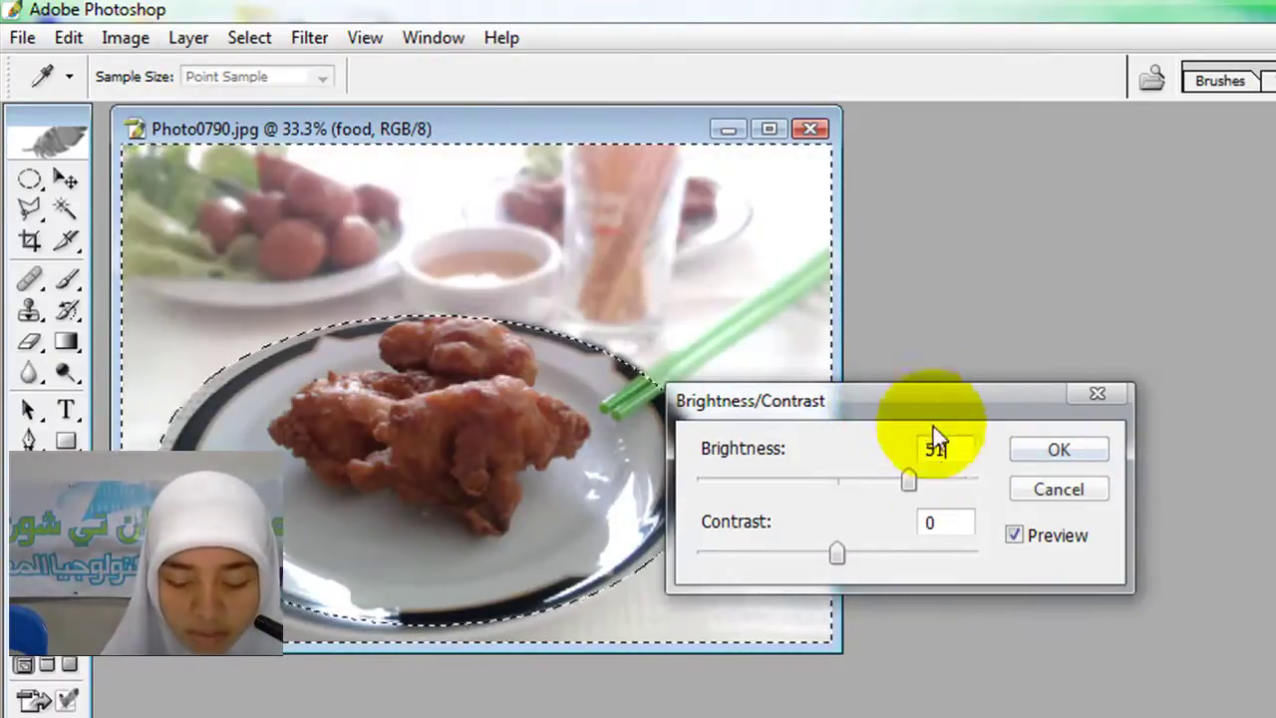
{"action": "left_click", "coordinate": [949, 518]}
{"action": "left_click", "coordinate": [1058, 450]}
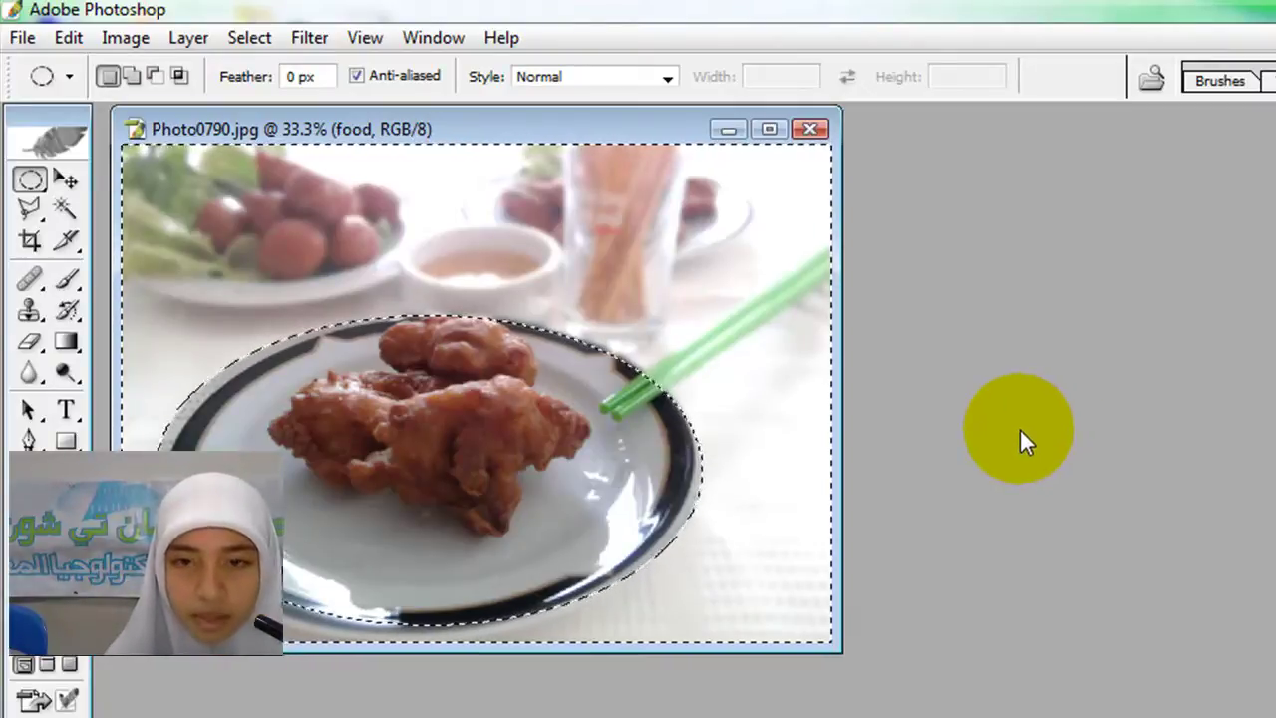
Adjust the selected background's Color Balance midtones to levels +19, 0 and +25.
{"action": "key", "text": "ctrl+b"}
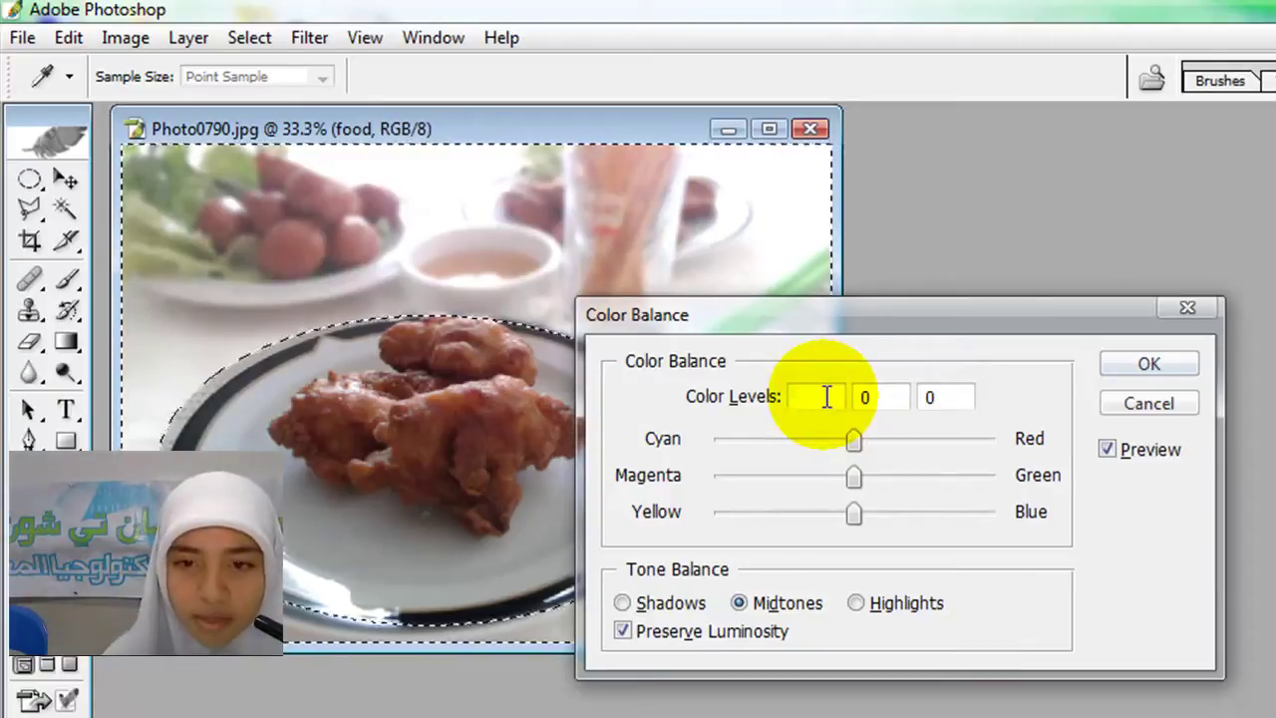
{"action": "type", "text": "+19"}
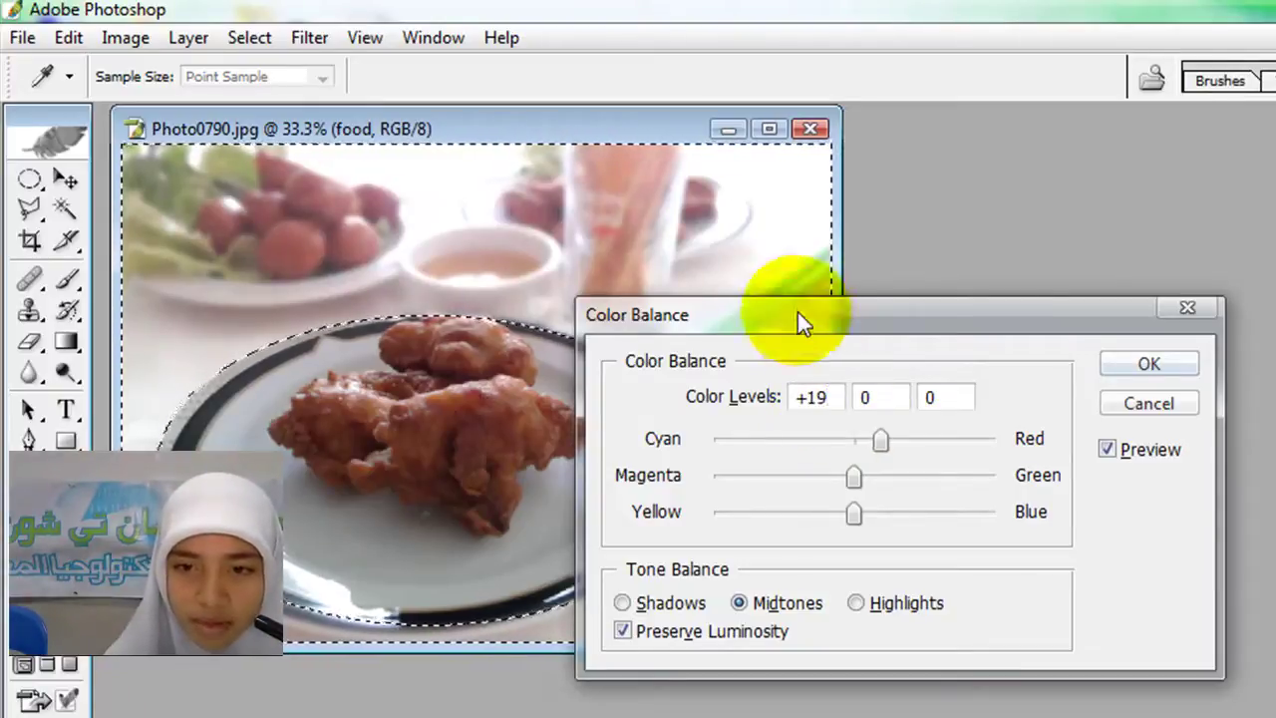
{"action": "left_click", "coordinate": [889, 396]}
{"action": "left_click", "coordinate": [961, 396]}
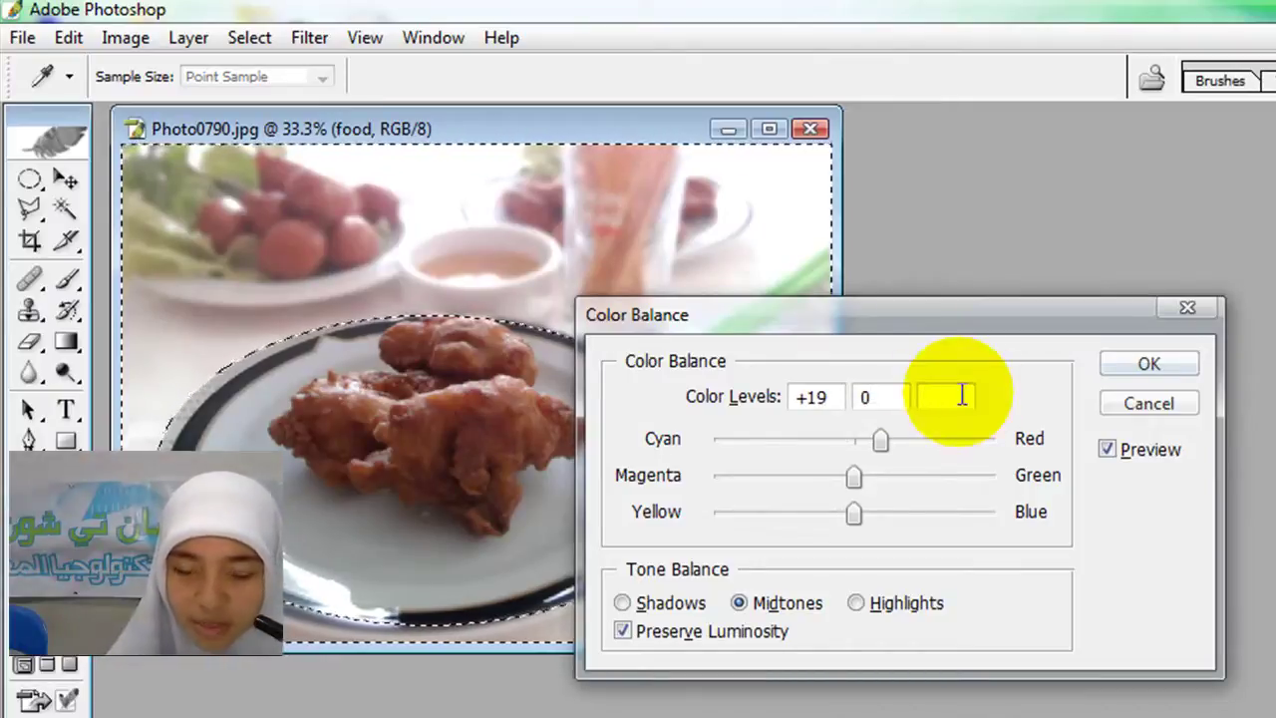
{"action": "type", "text": "+2"}
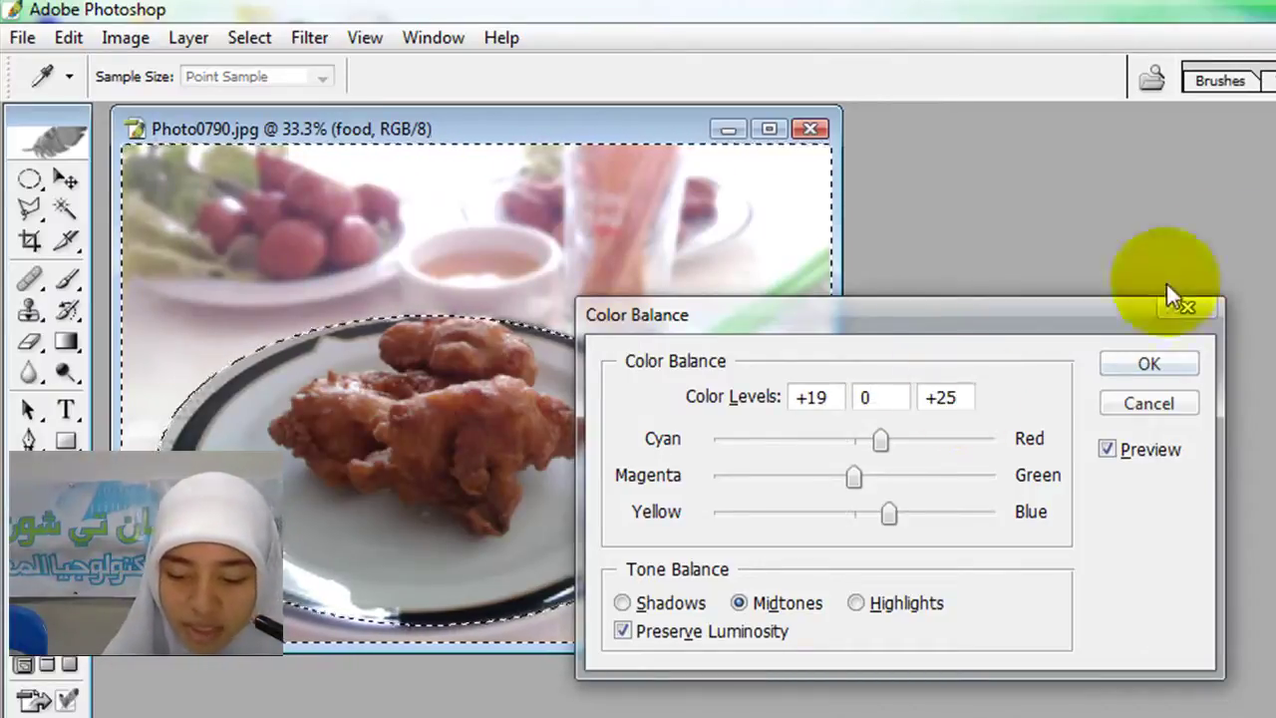
{"action": "type", "text": "5"}
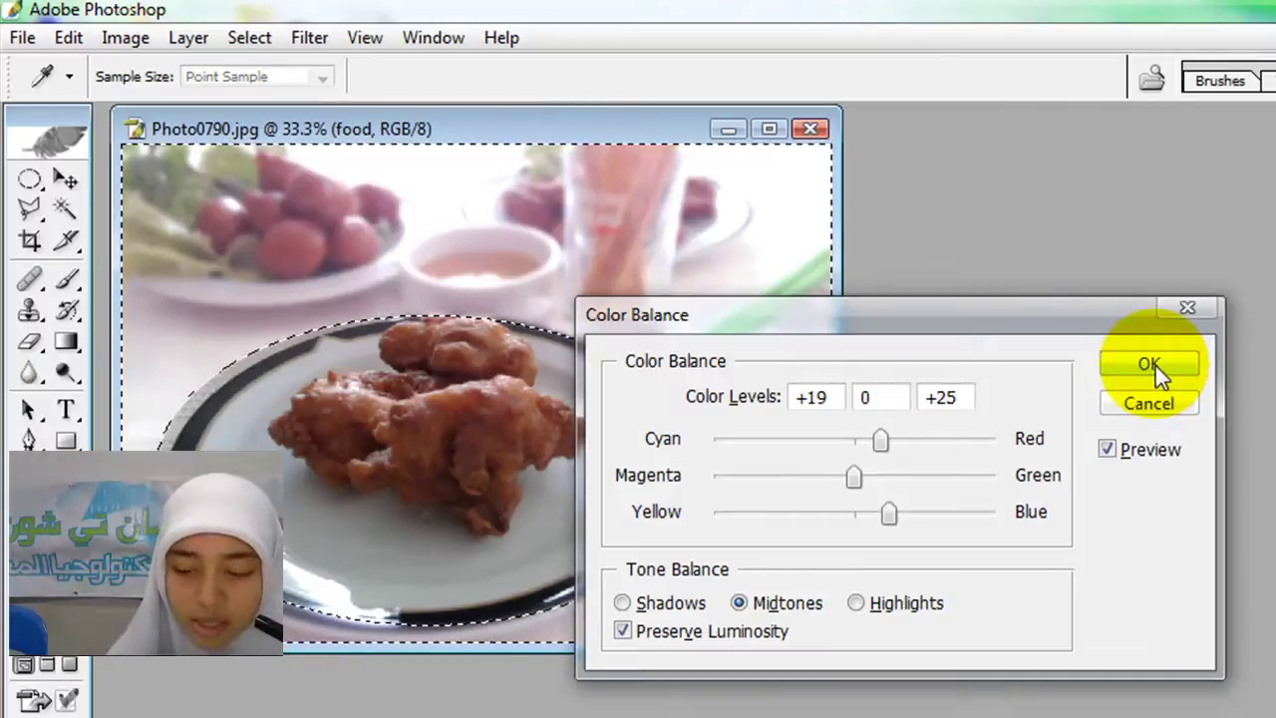
{"action": "left_click", "coordinate": [1151, 365]}
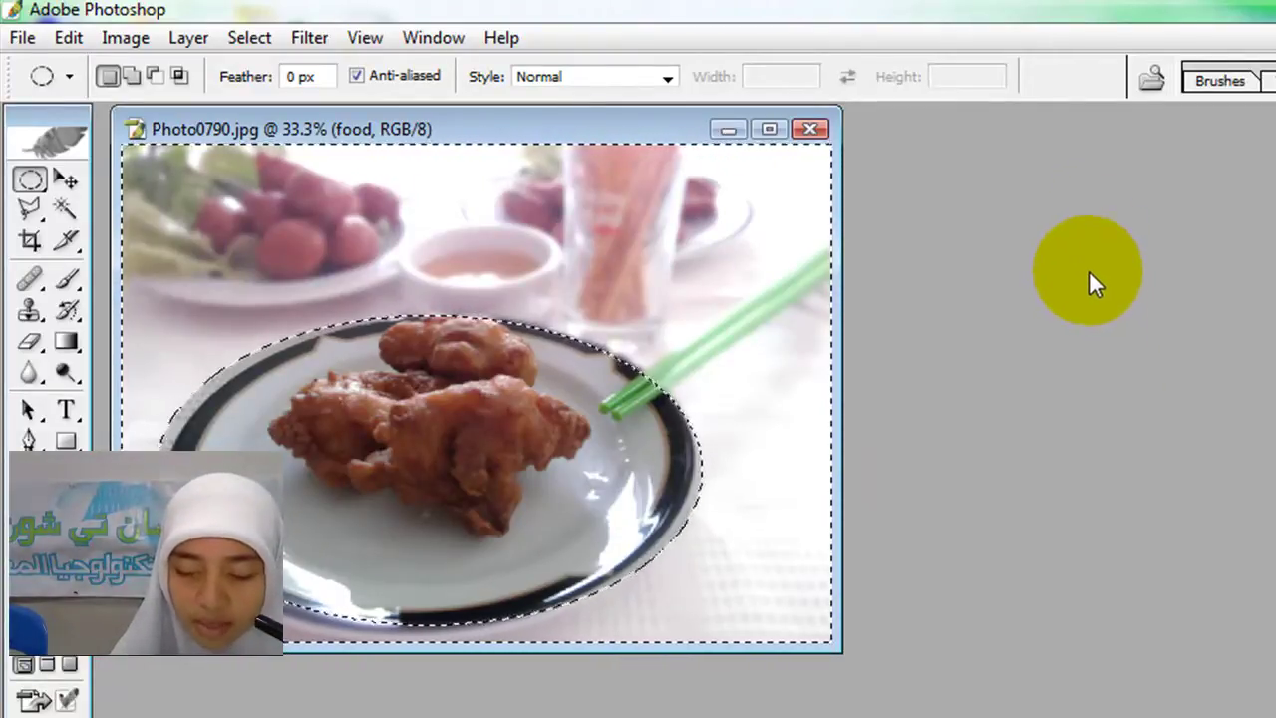
Enlarge the canvas by 15 inches in both width and height, relative to the current size and anchored at the centre.
{"action": "left_click", "coordinate": [131, 39]}
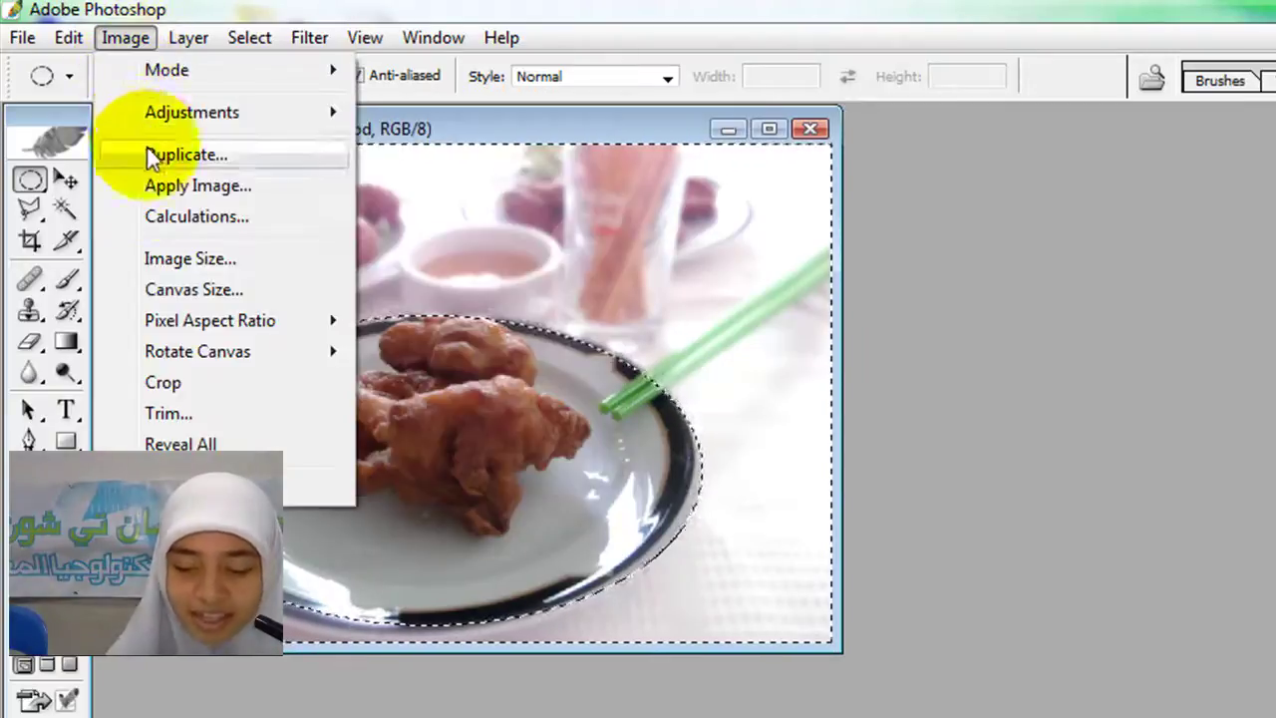
{"action": "left_click", "coordinate": [188, 290]}
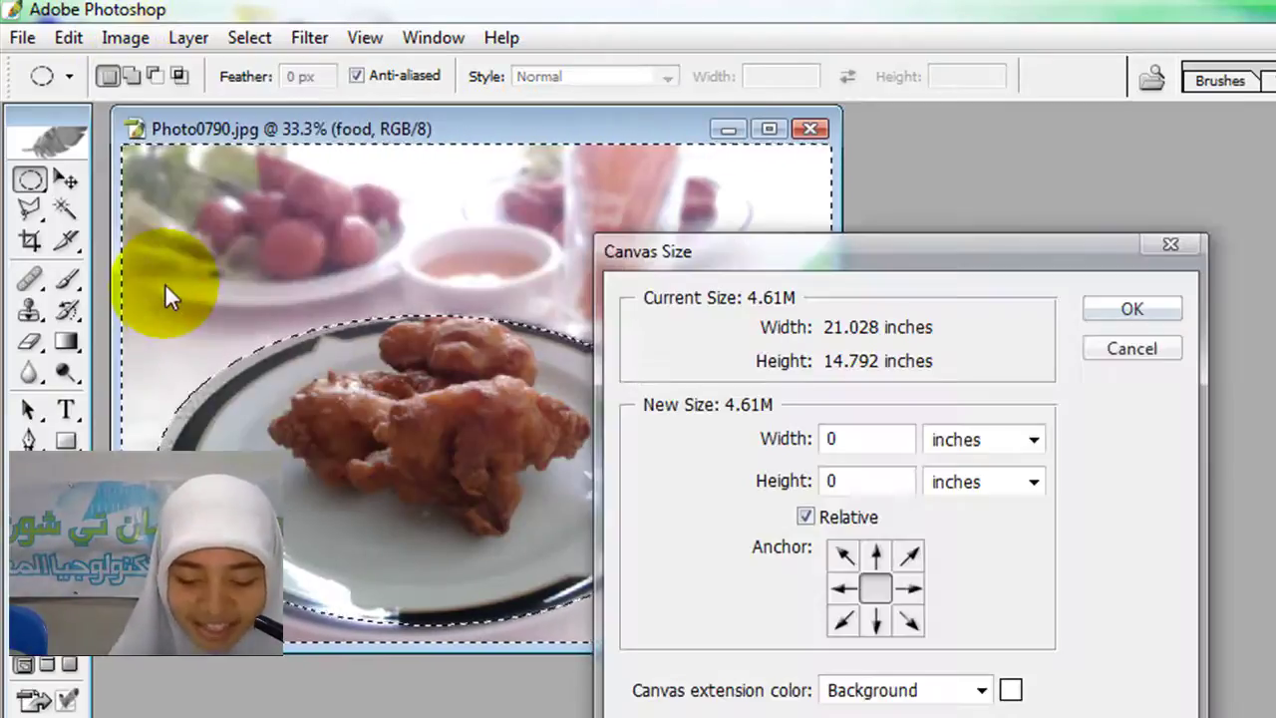
{"action": "left_click", "coordinate": [866, 438]}
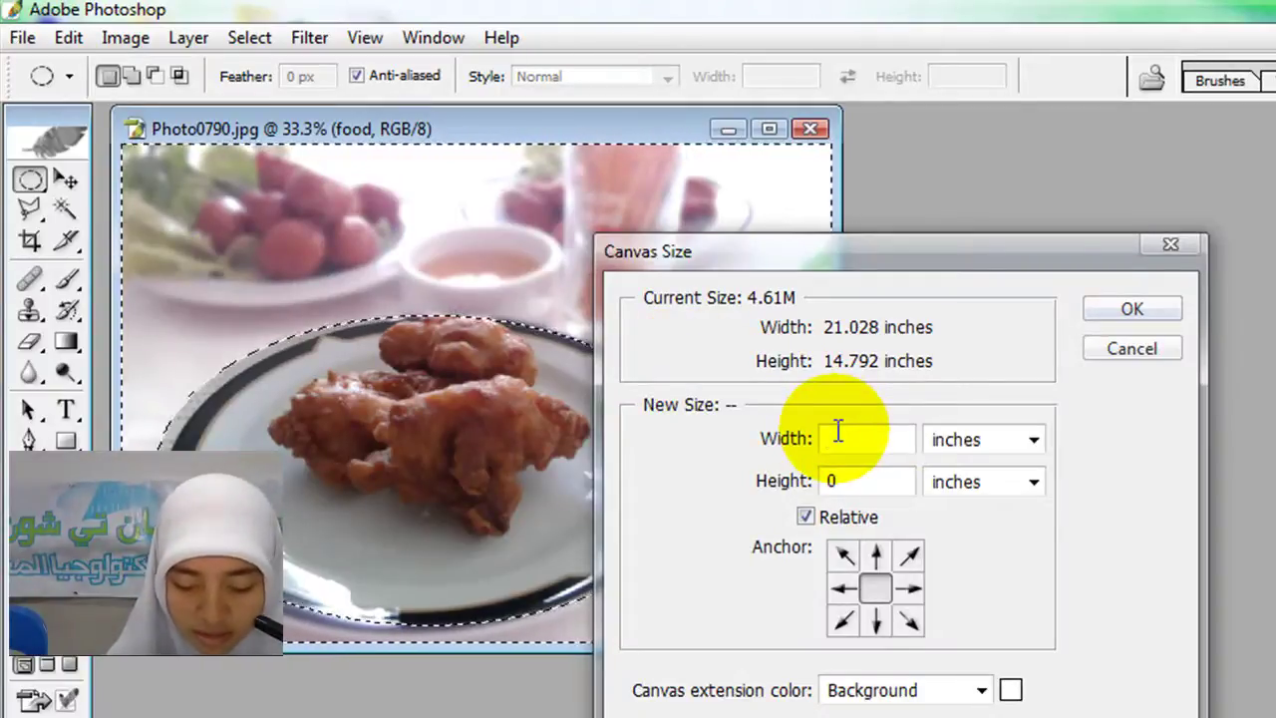
{"action": "type", "text": "15"}
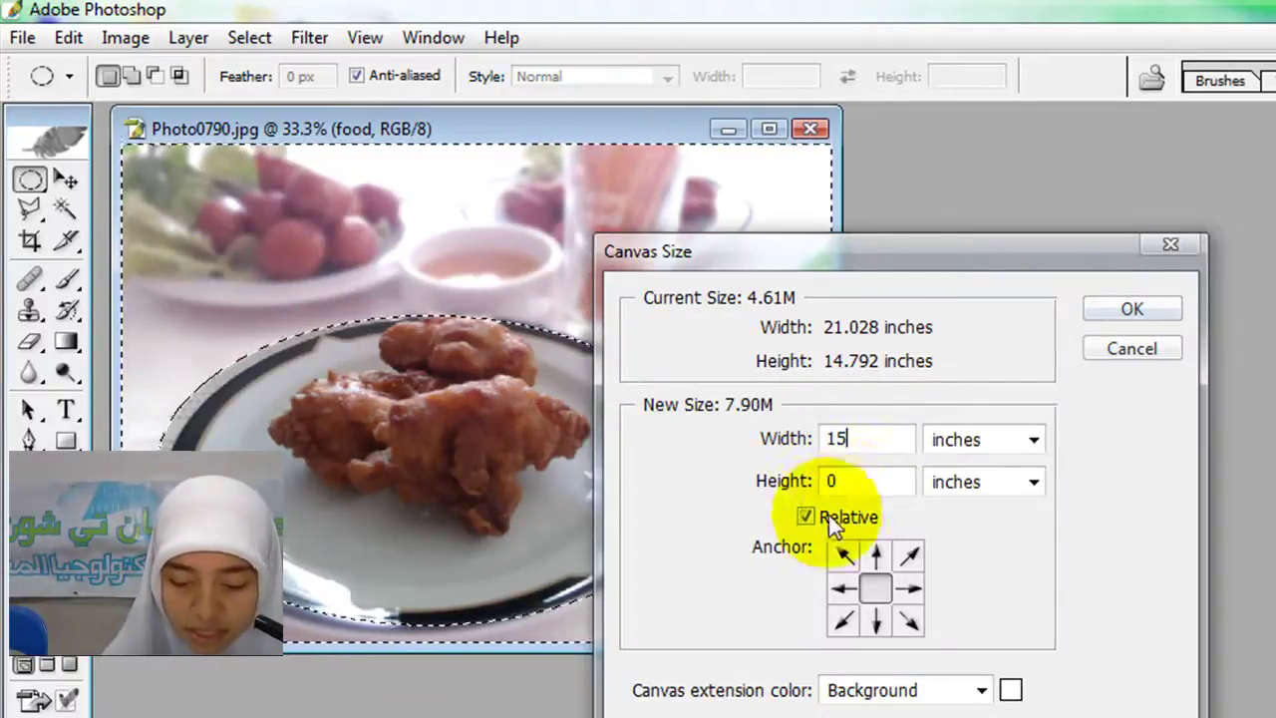
{"action": "left_click", "coordinate": [866, 482]}
{"action": "key", "text": "BackSpace"}
{"action": "type", "text": "15"}
{"action": "left_click", "coordinate": [1110, 312]}
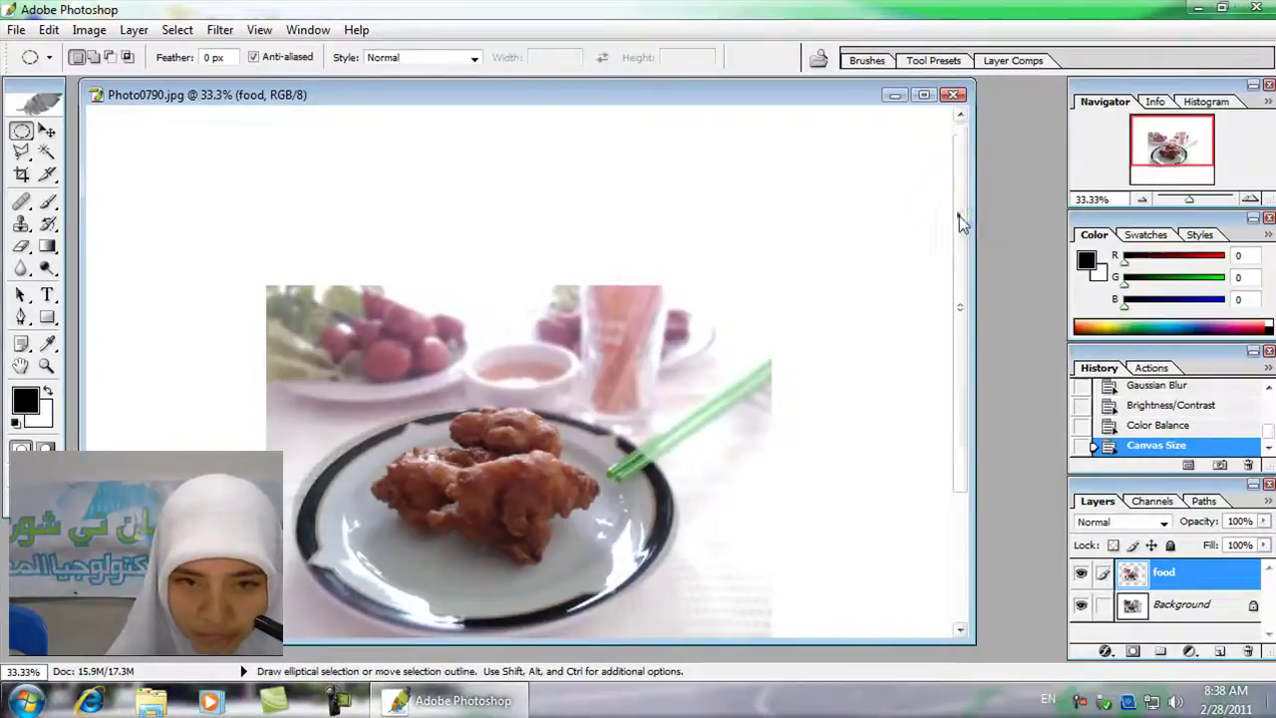
Crop the enlarged canvas to a narrow white border around the photo and maximize the document window.
{"action": "left_click_drag", "start_coordinate": [959, 222], "coordinate": [969, 276]}
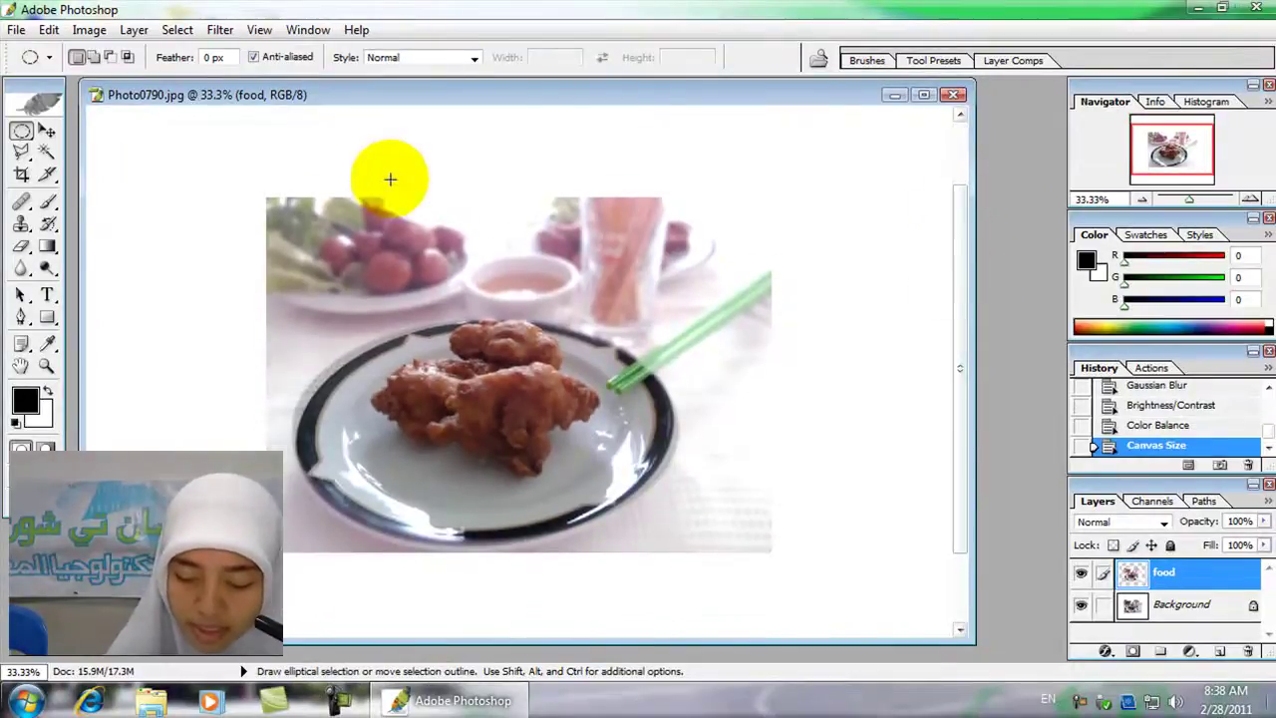
{"action": "left_click", "coordinate": [21, 173]}
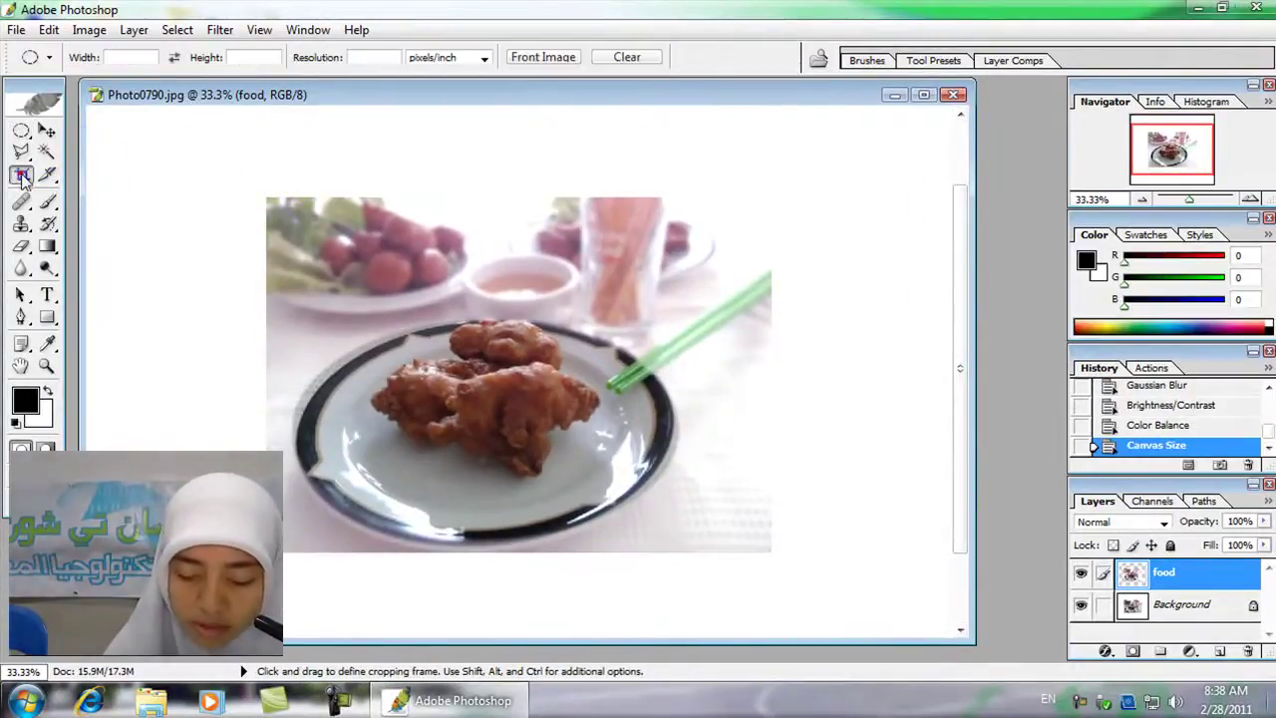
{"action": "left_click_drag", "start_coordinate": [367, 269], "coordinate": [829, 625]}
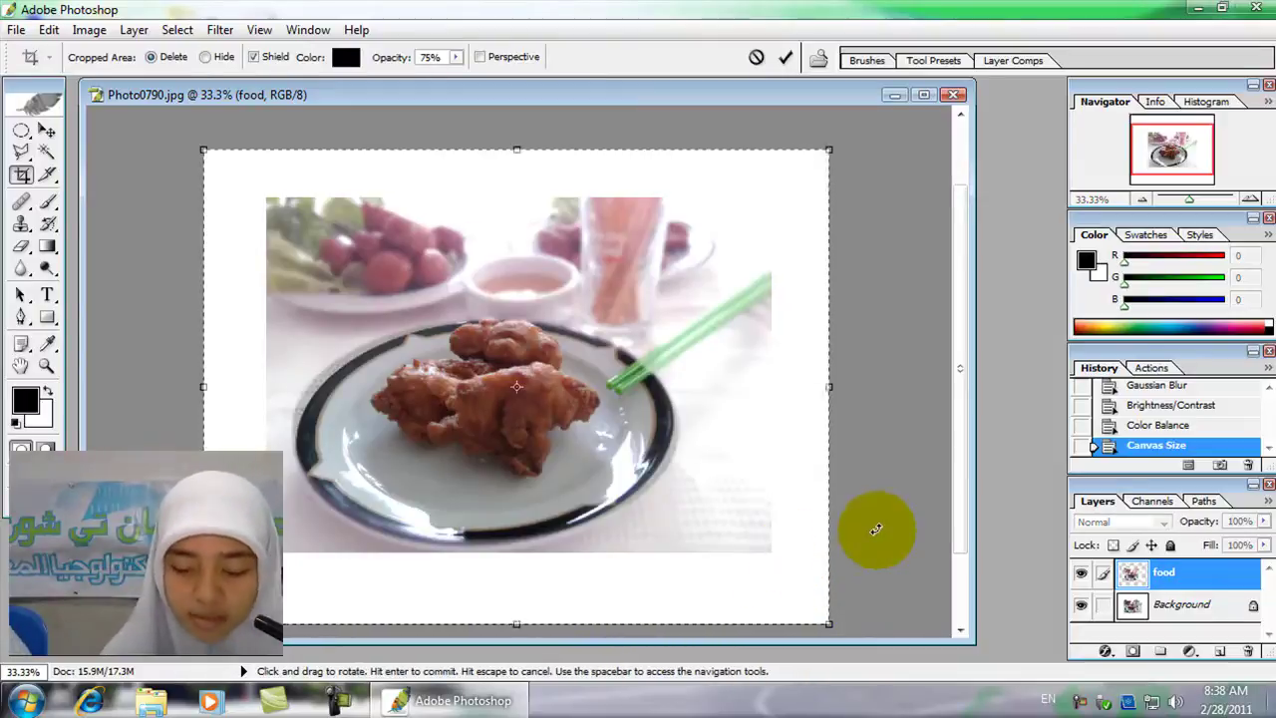
{"action": "key", "text": "Return"}
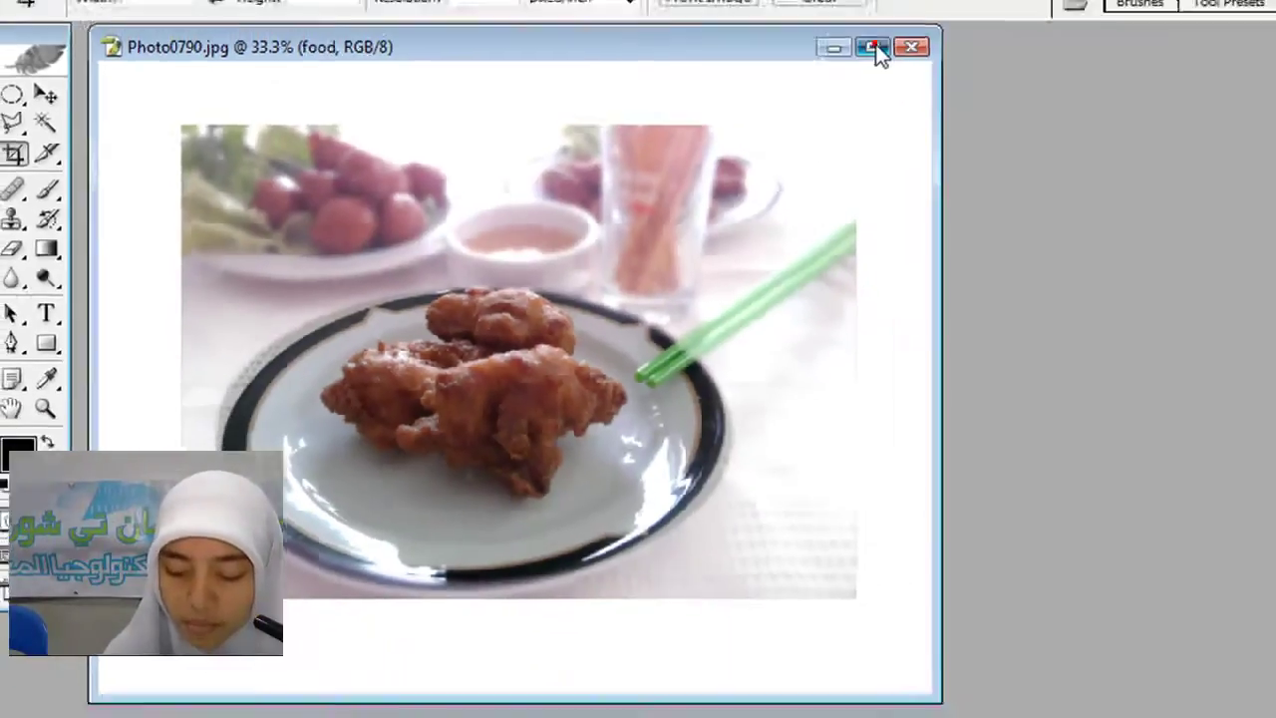
{"action": "left_click", "coordinate": [872, 47]}
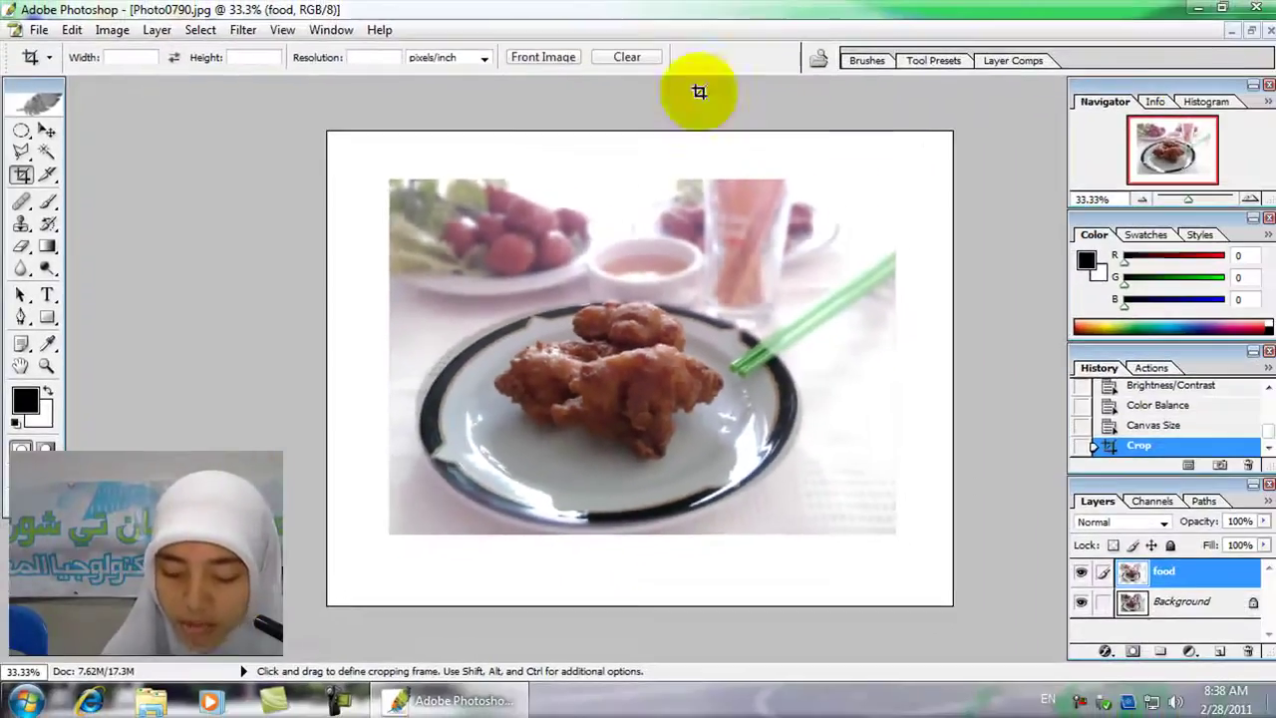